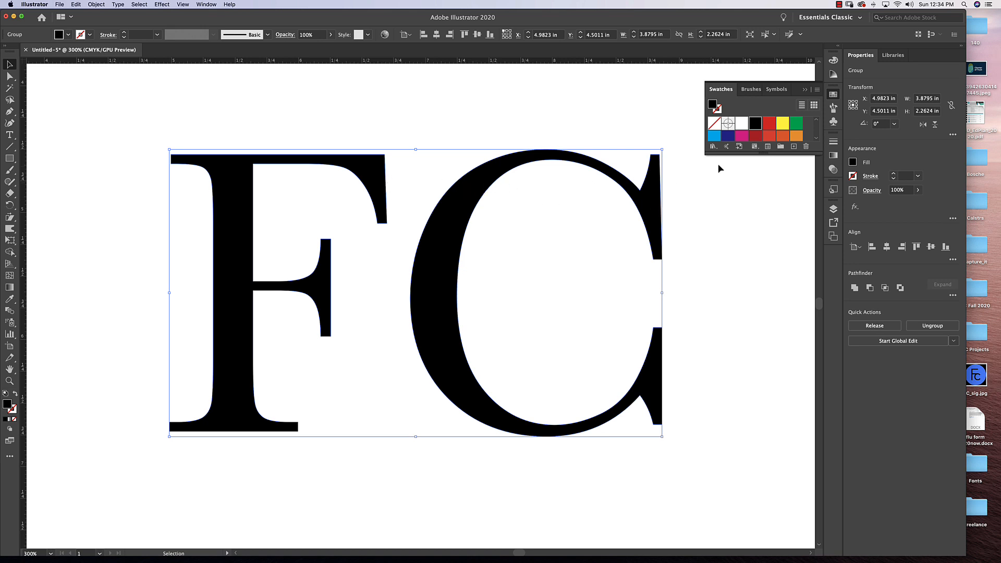
Fill the FC letters with yellow and deselect them.
click(783, 128)
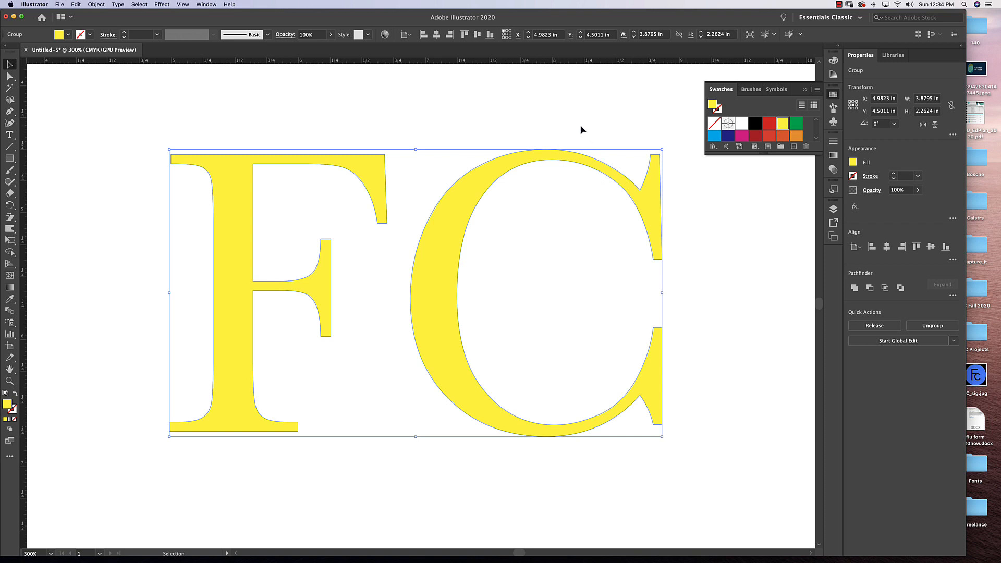
click(537, 163)
click(479, 183)
click(461, 126)
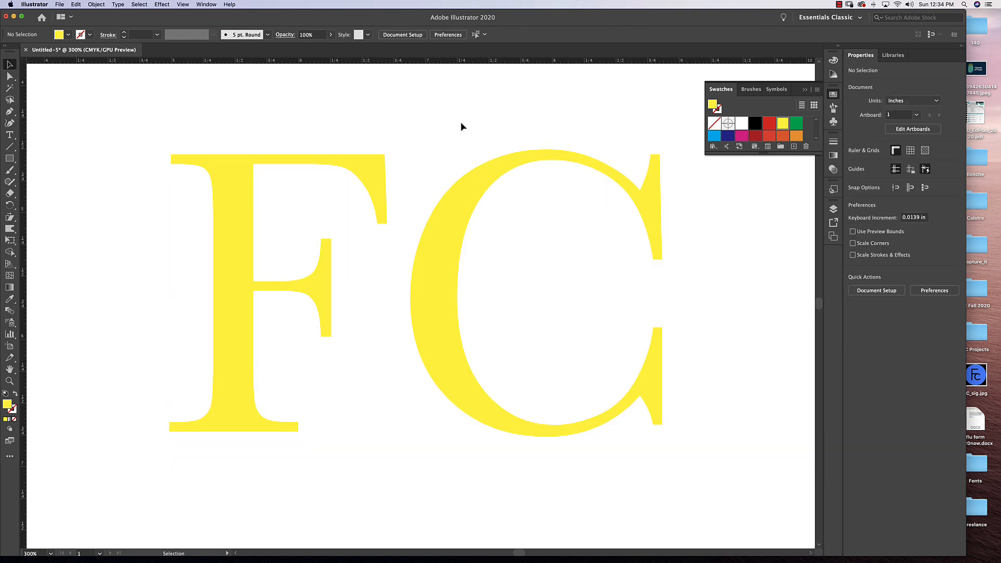
Give the FC letter group a black stroke, keeping the yellow fill, and deselect it.
key(super+minus)
key(super+minus)
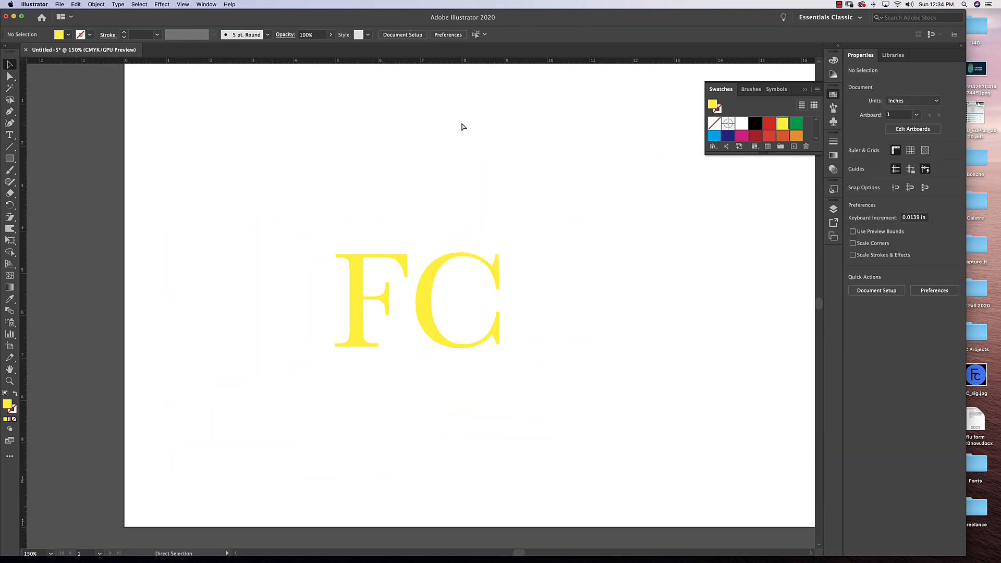
key(super+plus)
key(super+plus)
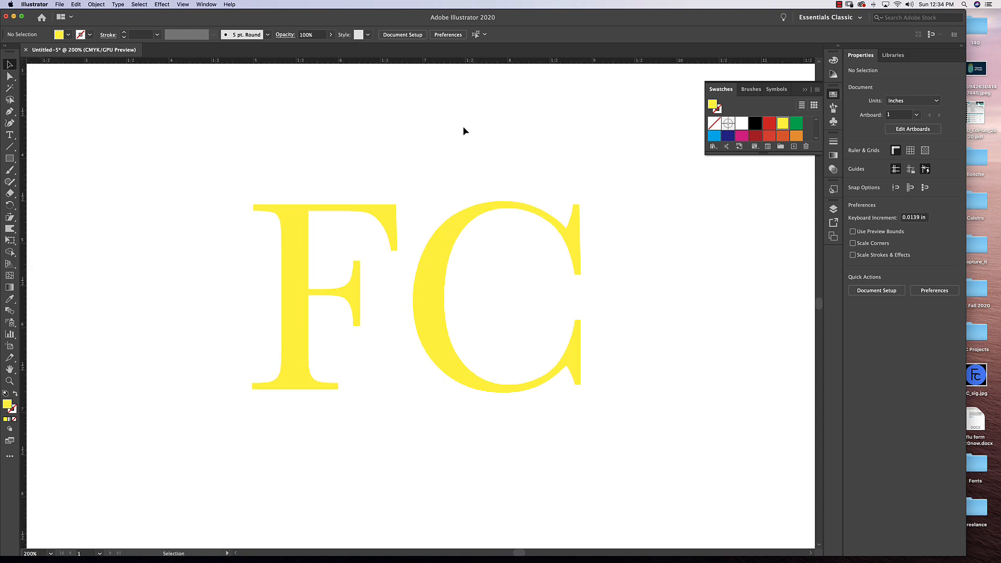
click(453, 241)
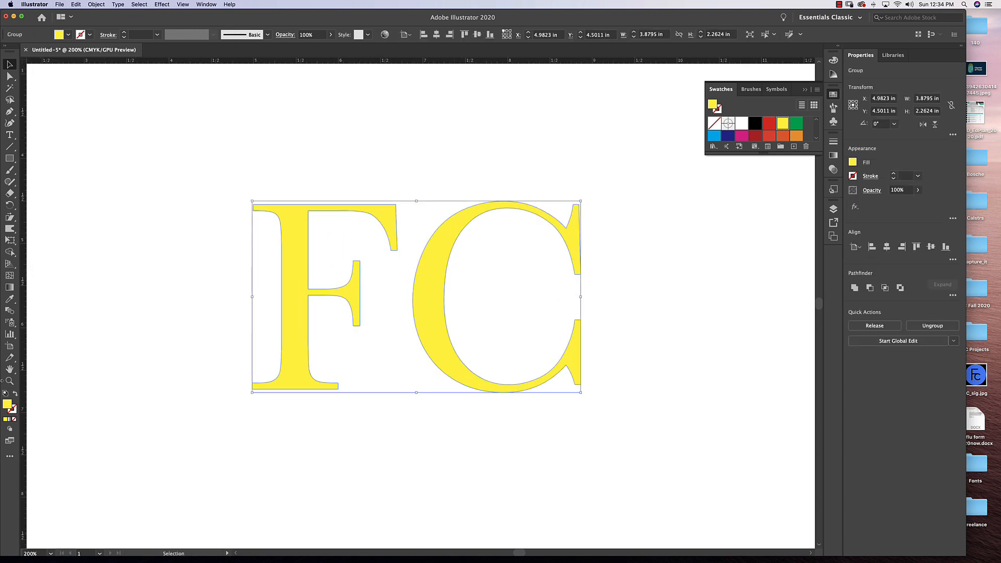
click(13, 410)
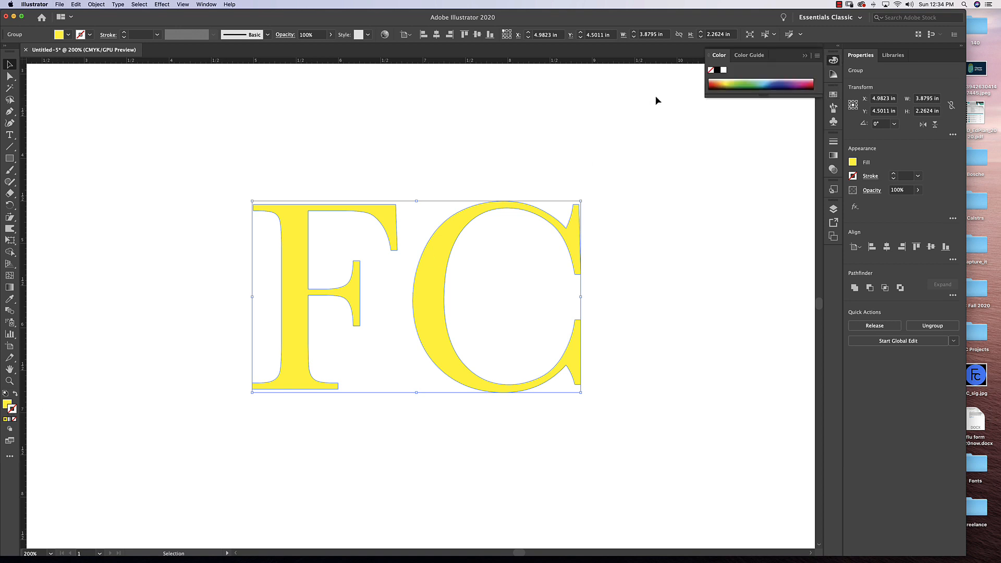
click(717, 70)
click(625, 129)
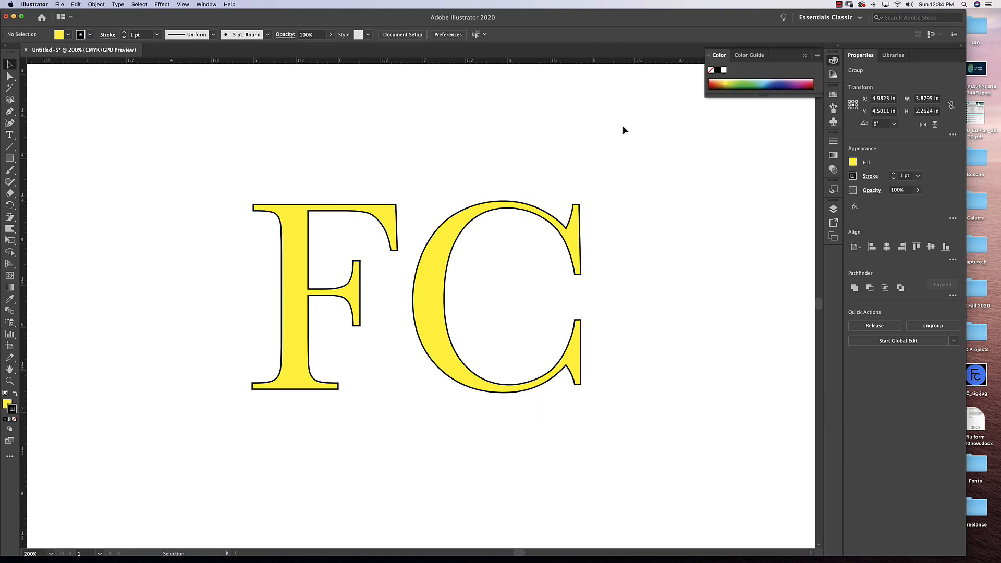
Increase the stroke weight of the FC letter group to 6 pt and deselect it.
click(513, 210)
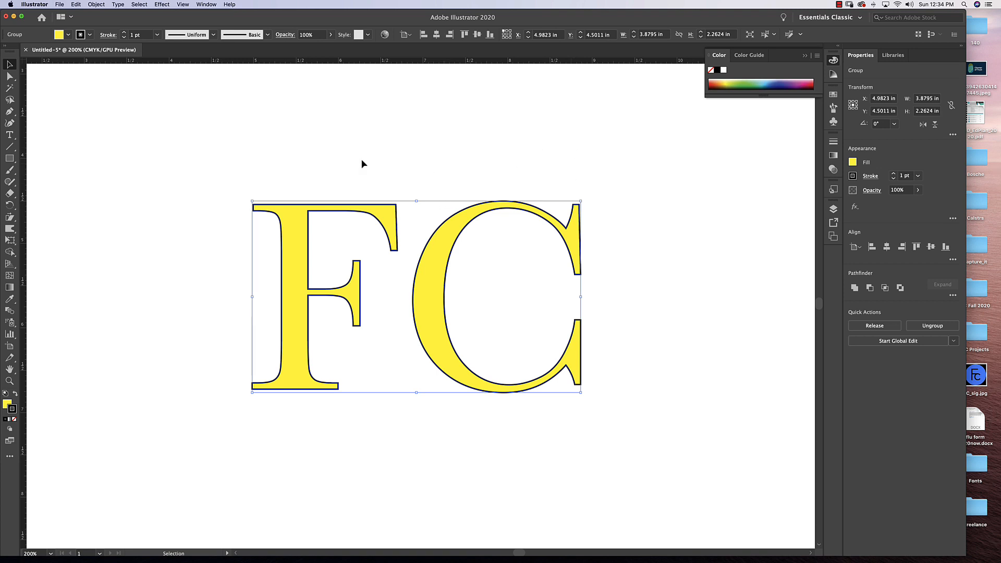
click(124, 33)
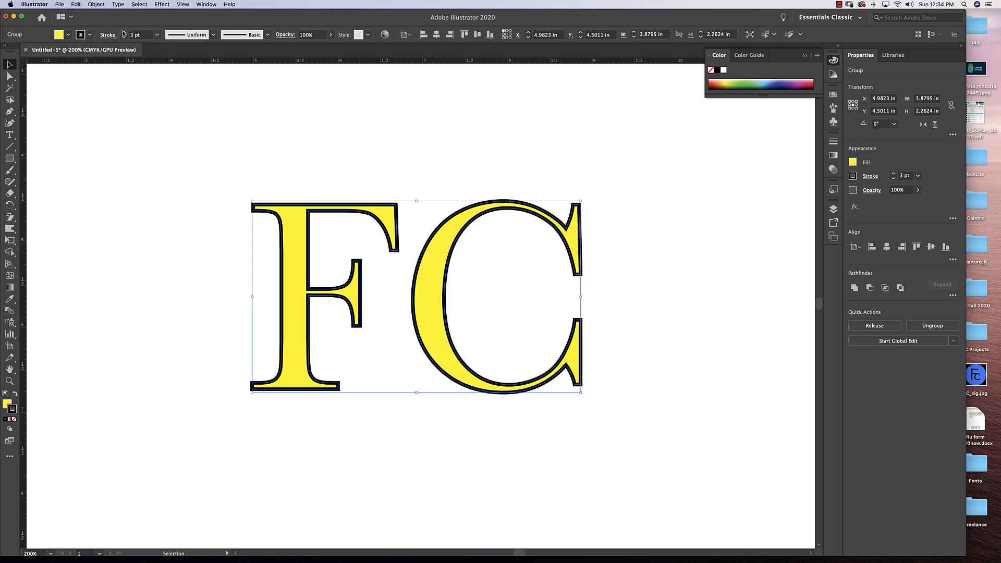
click(123, 32)
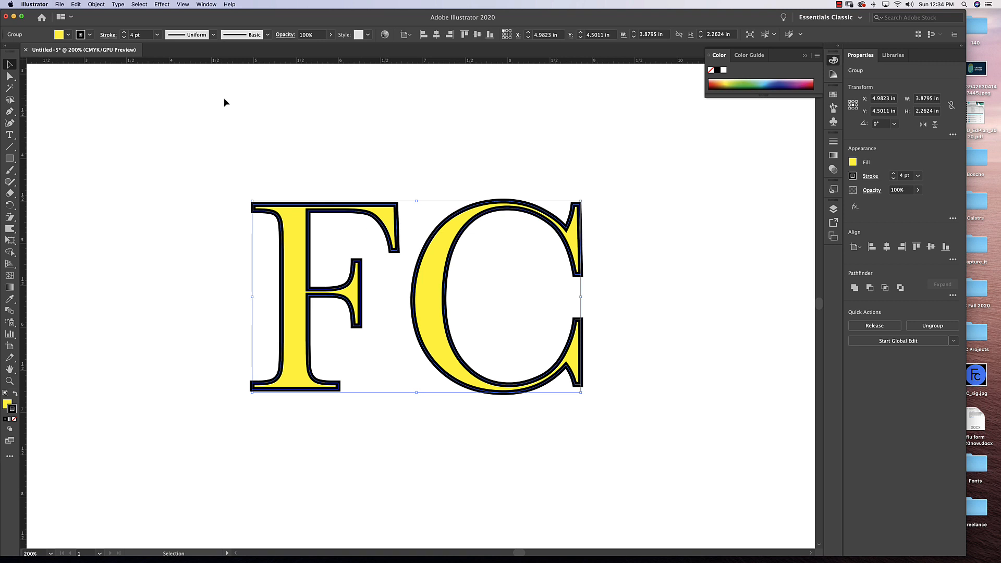
click(124, 33)
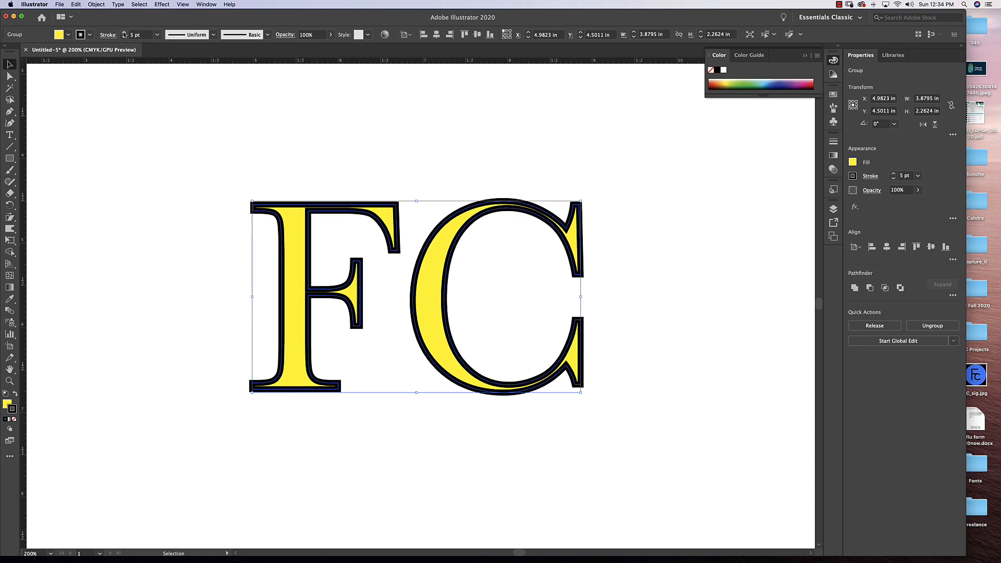
click(124, 32)
click(338, 111)
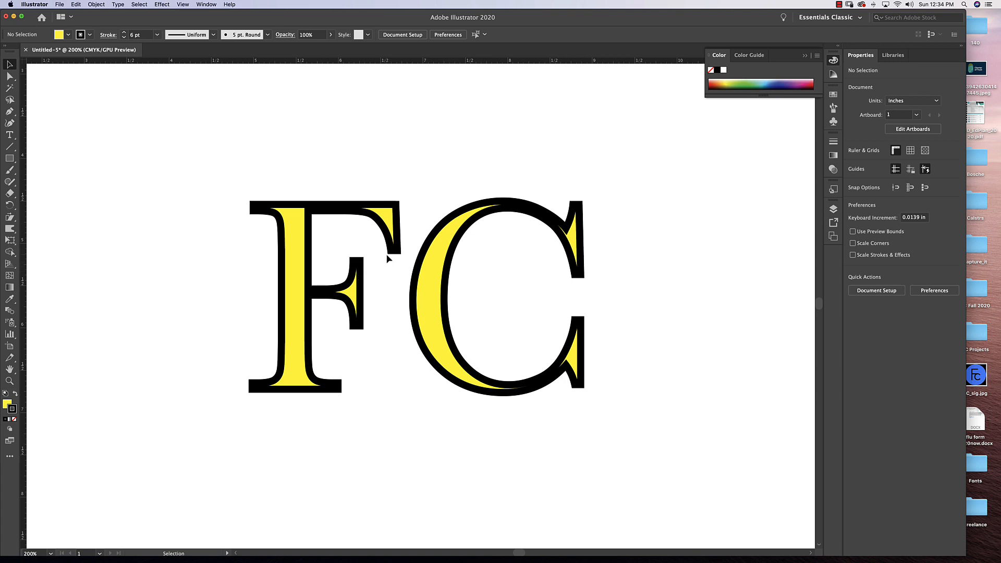
Show the full stroke options for the FC letter group and align its stroke to the outside.
click(360, 284)
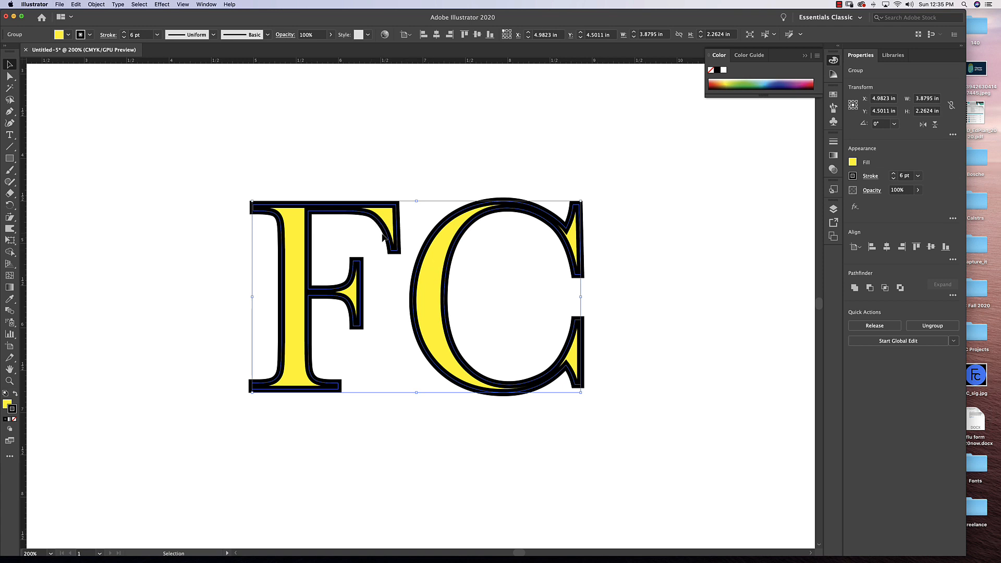
click(207, 4)
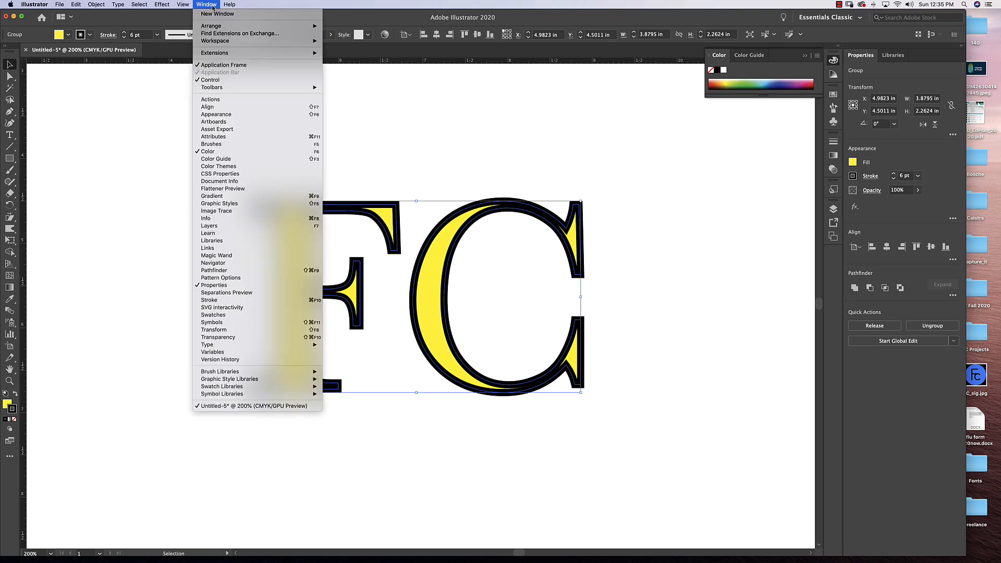
click(210, 300)
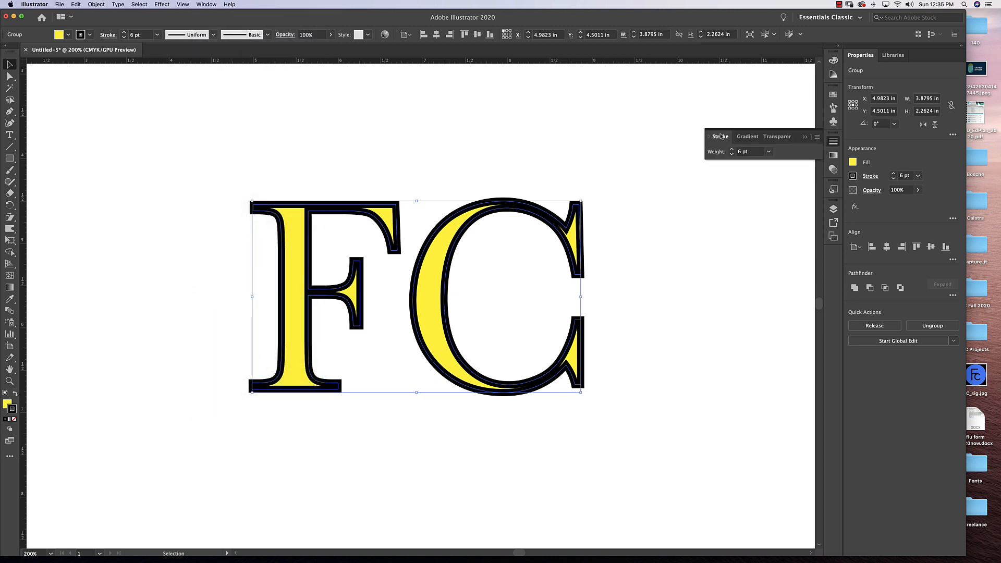
mouse_move(721, 137)
mouse_down()
mouse_move(625, 238)
mouse_move(626, 188)
mouse_up()
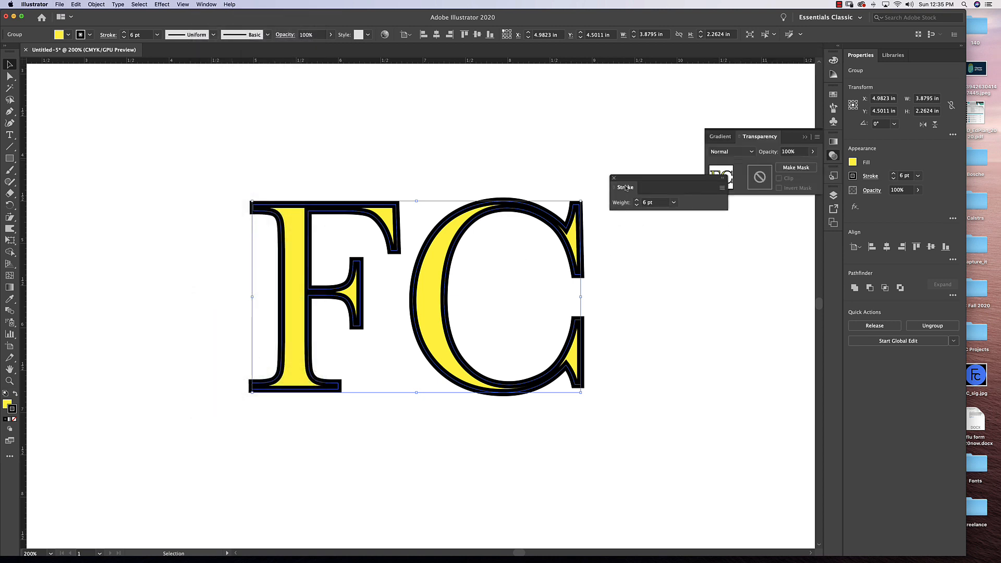
click(805, 137)
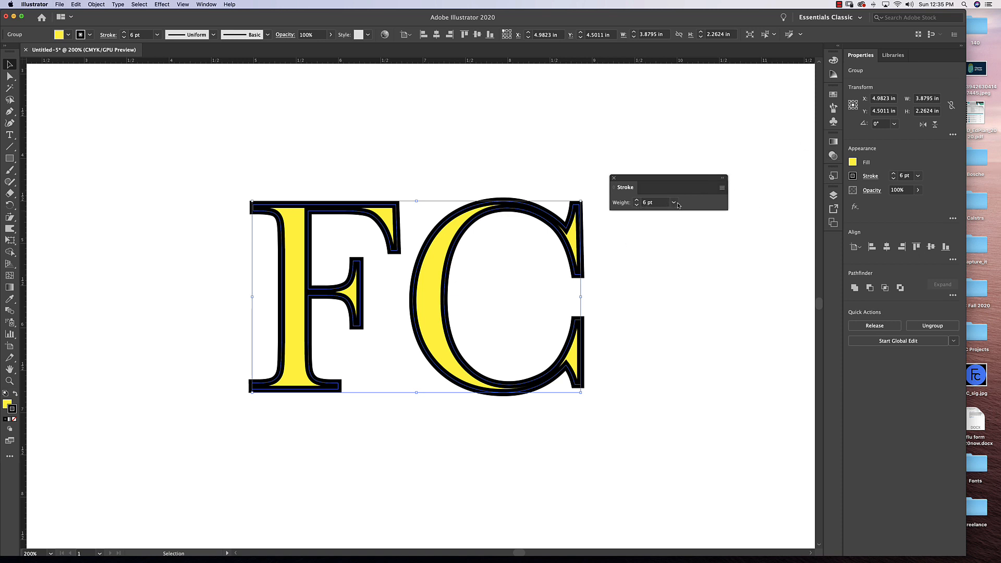
click(722, 189)
click(747, 189)
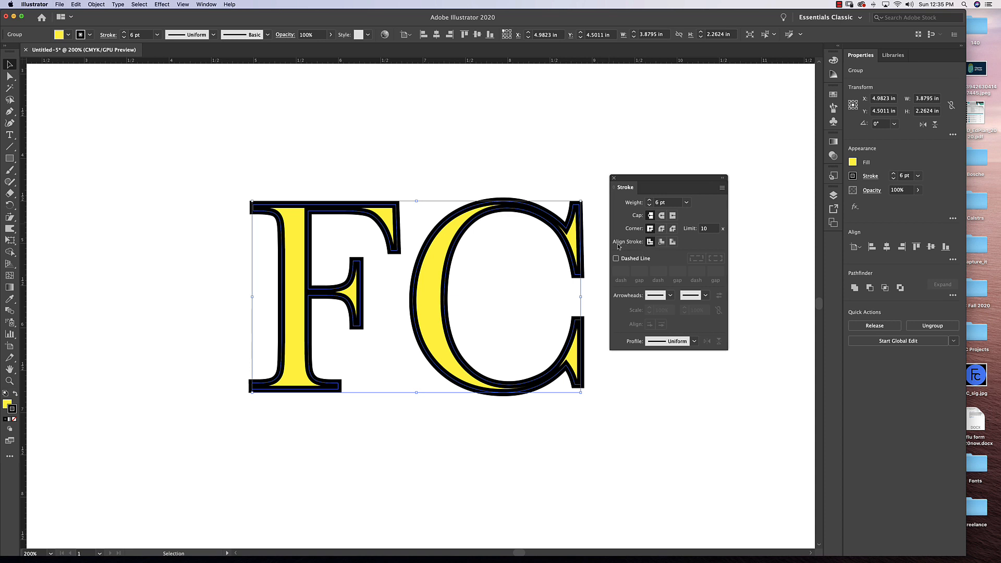
click(661, 242)
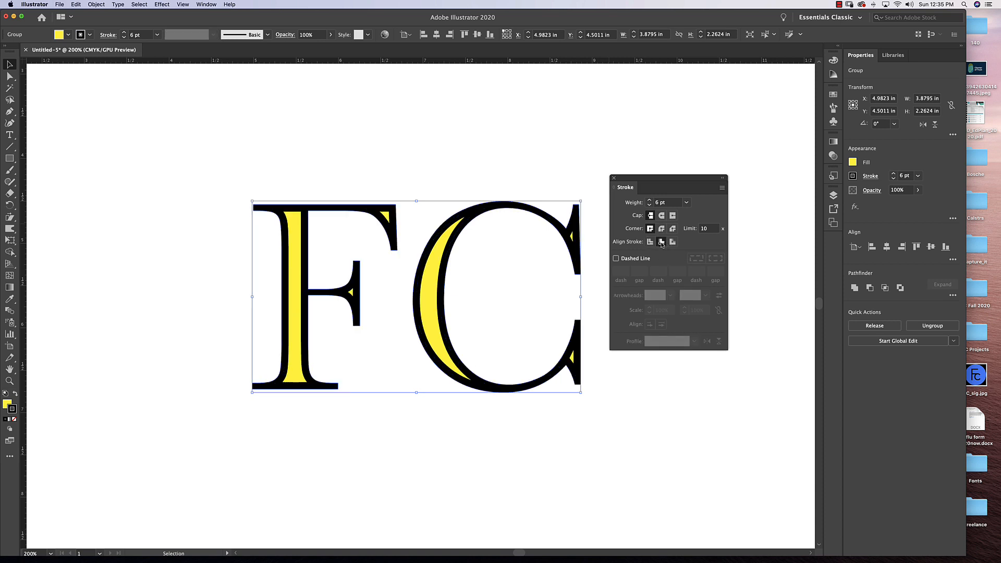
click(673, 242)
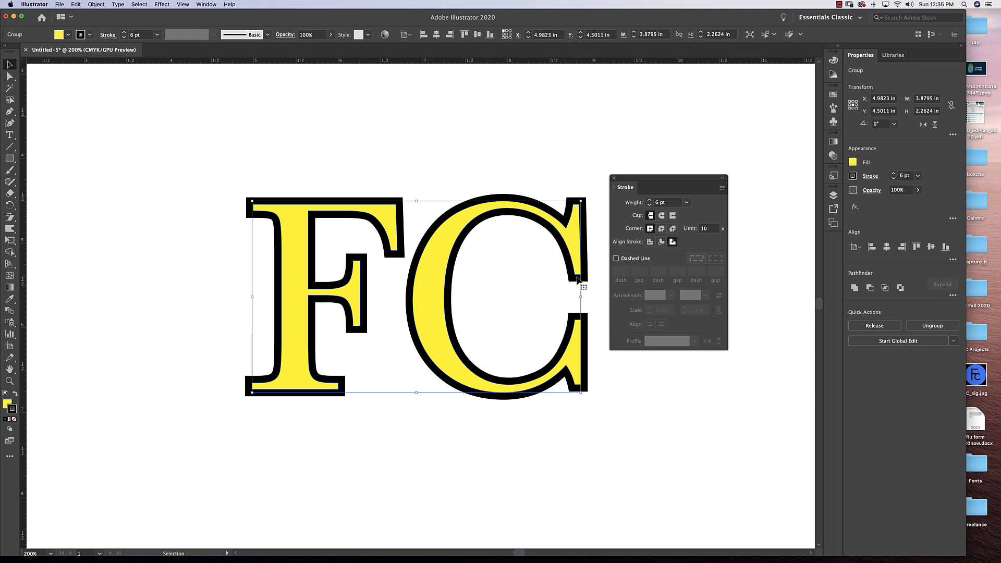
Try a round cap and round corners on the letters' stroke, restore the flat cap and sharp corners, and close the stroke options.
click(662, 216)
click(662, 229)
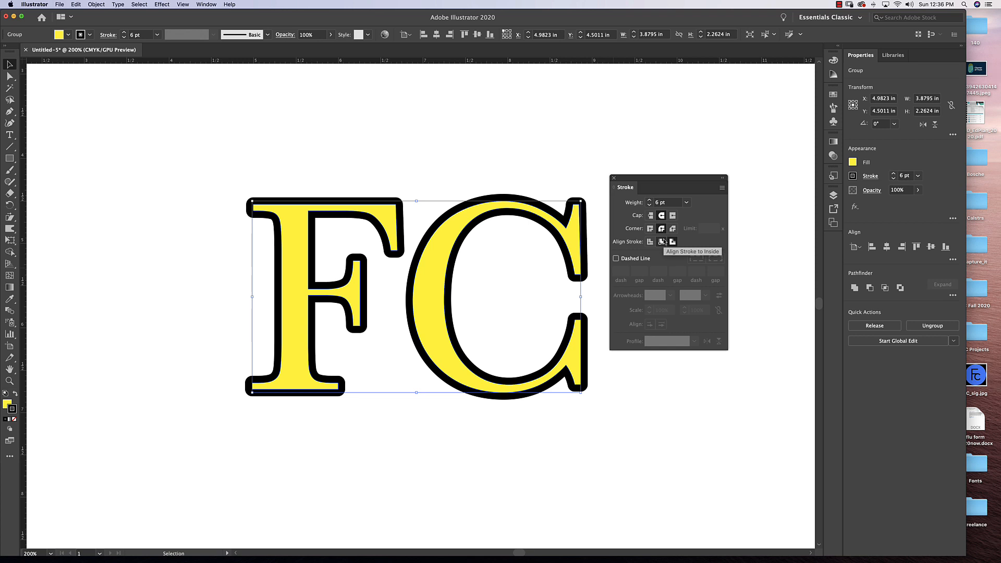
click(651, 215)
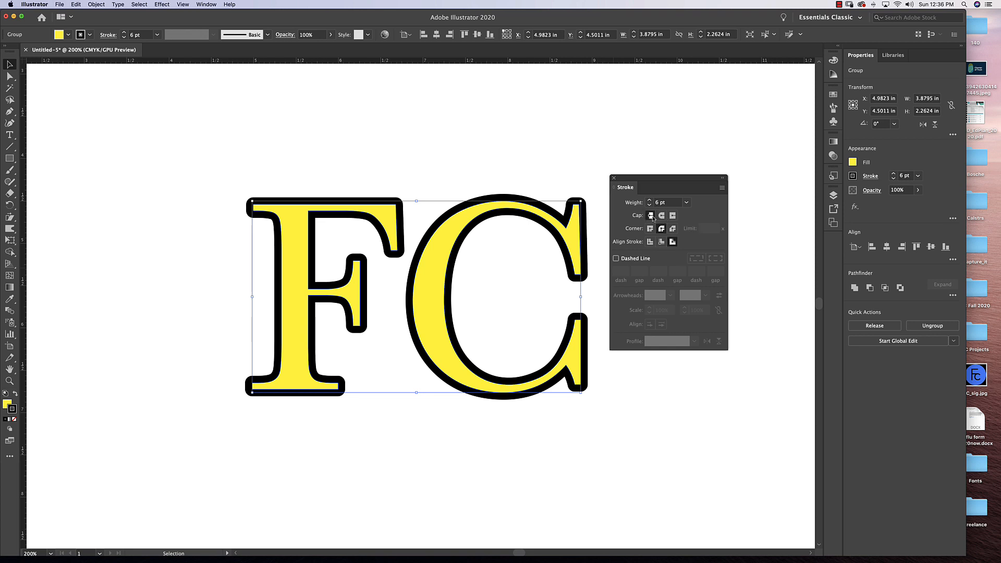
click(650, 229)
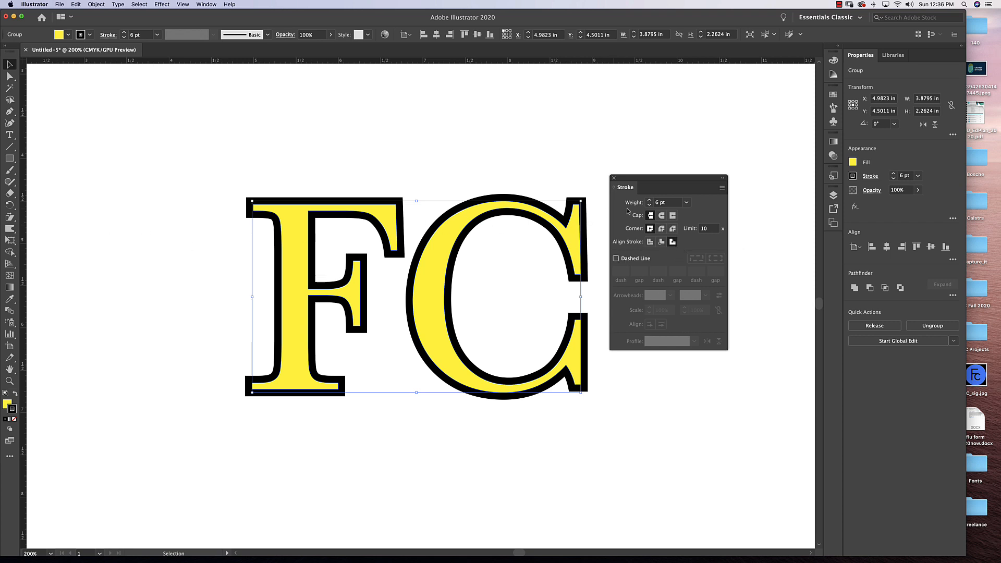
click(614, 180)
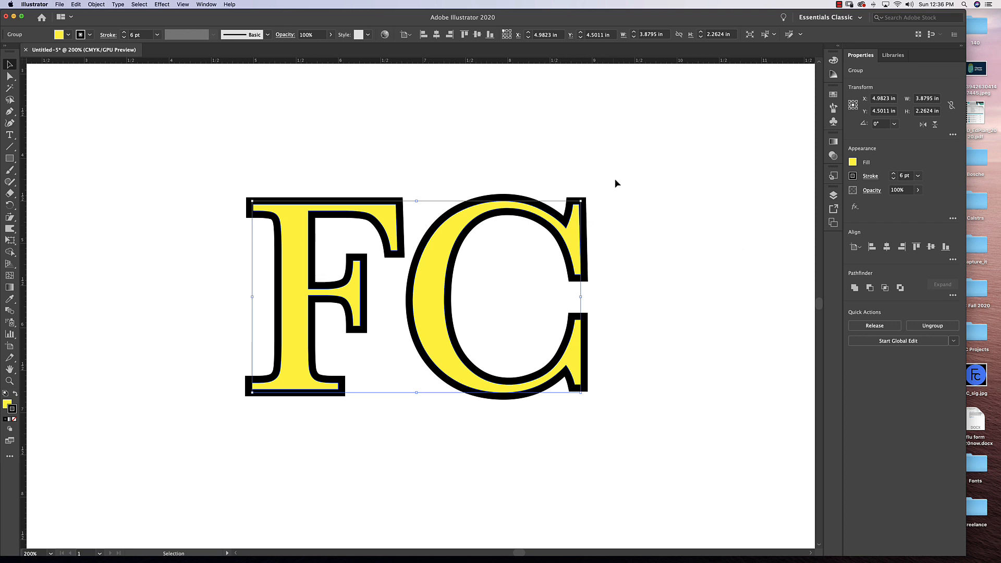
drag(580, 218, 593, 190)
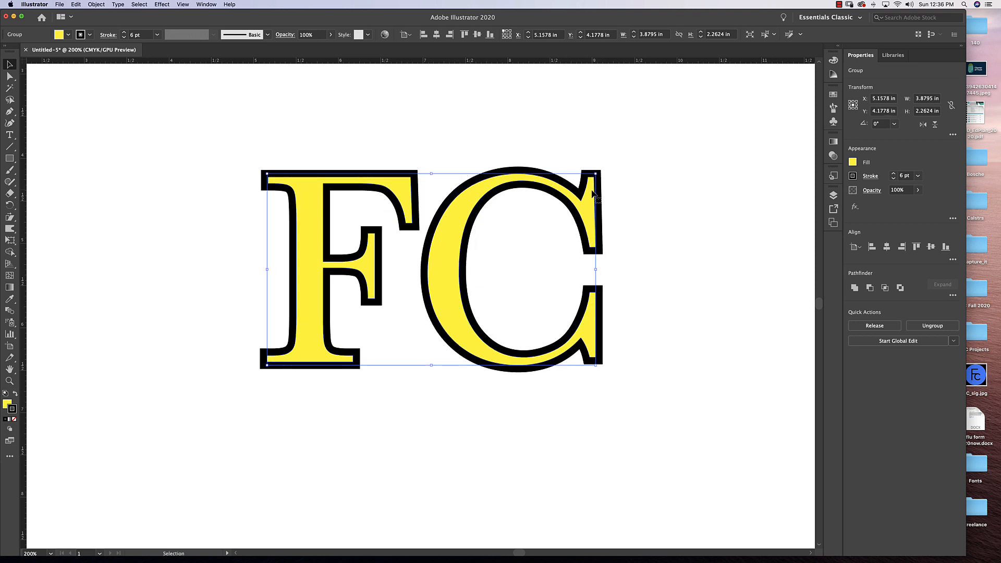
click(9, 219)
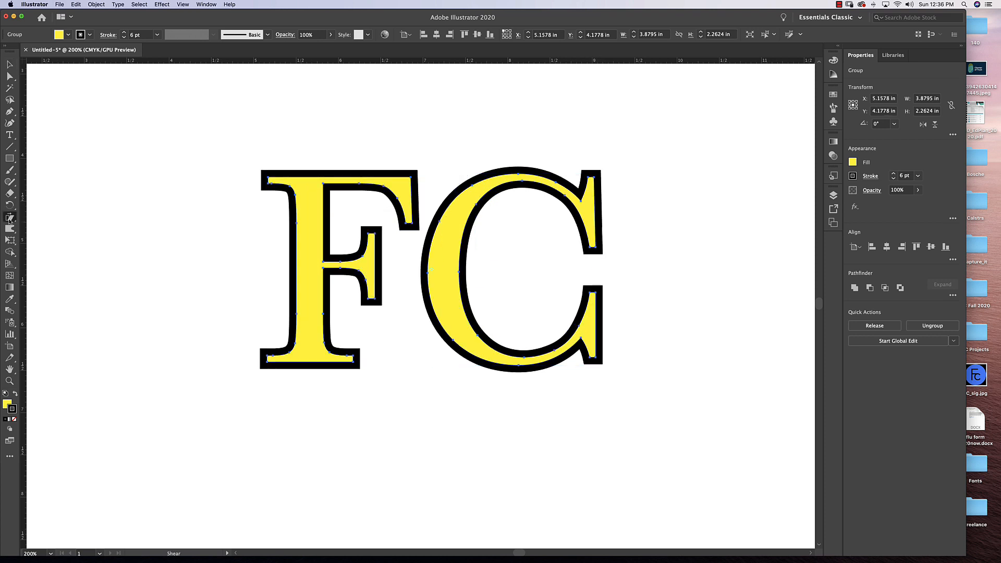
drag(7, 220, 47, 217)
double_click(10, 221)
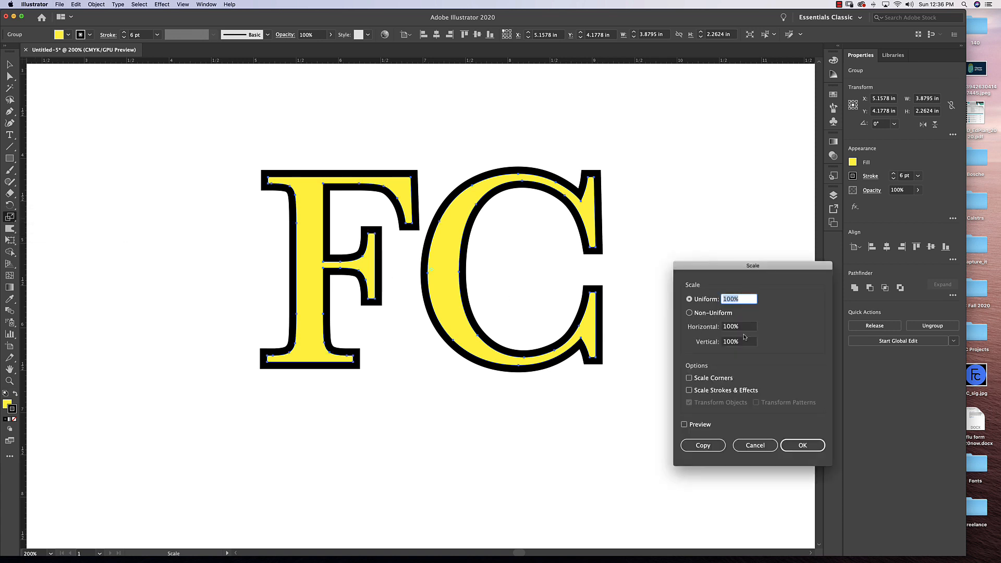
click(754, 444)
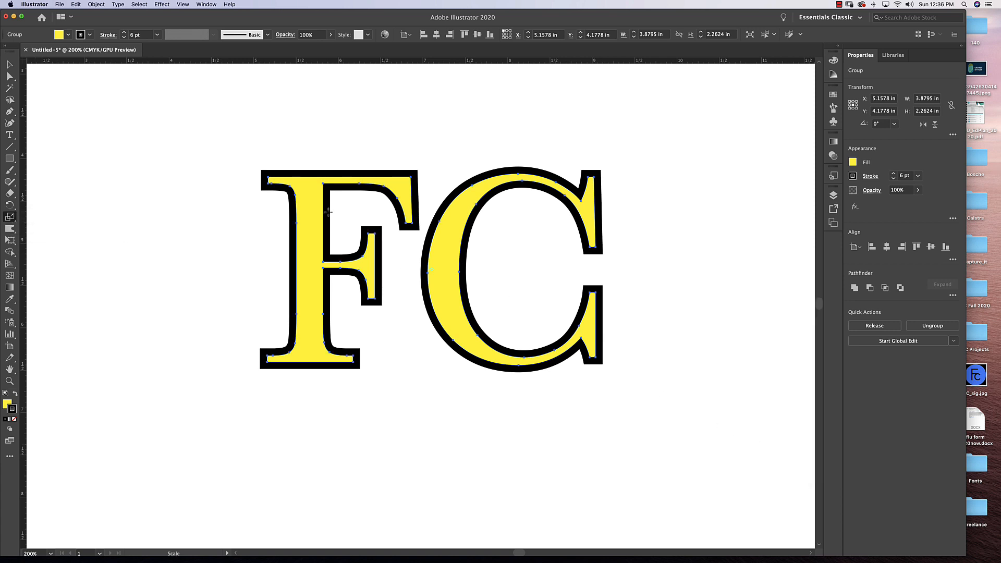
click(9, 65)
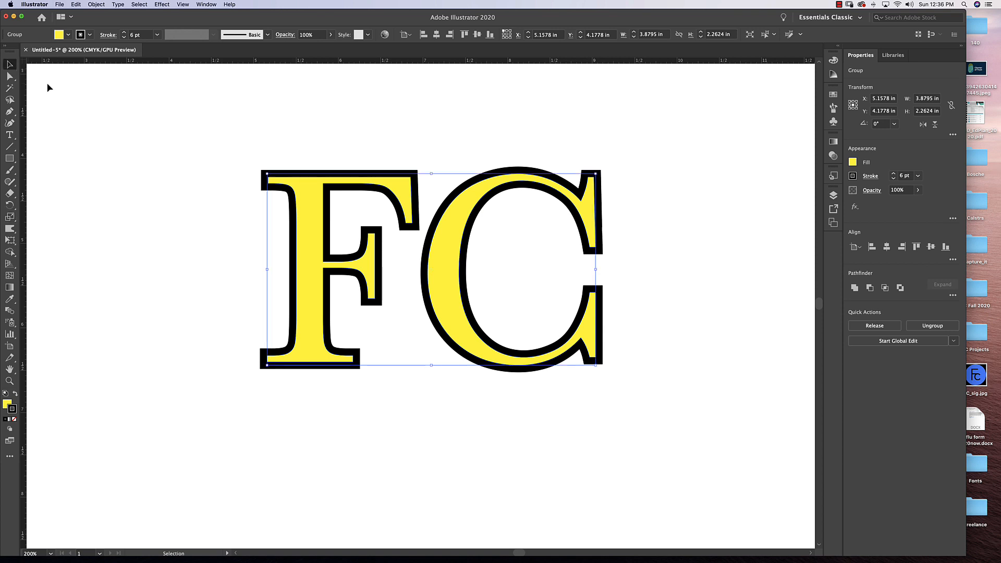
Try scaling the FC group down proportionally to about 1.4 in wide, undo it, and shrink it again to about 1.41 × 0.82 in.
drag(446, 234, 447, 210)
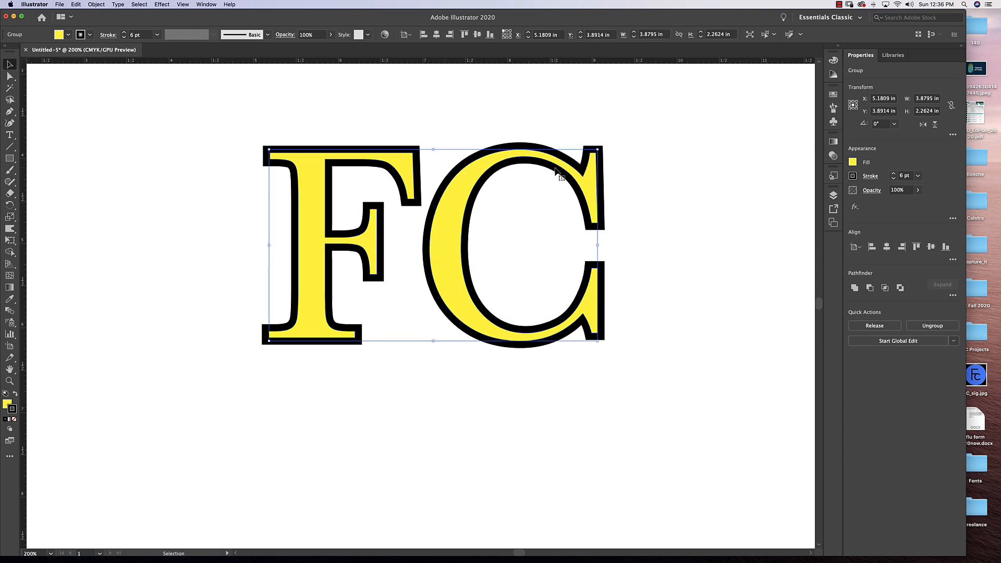
drag(599, 149, 438, 270)
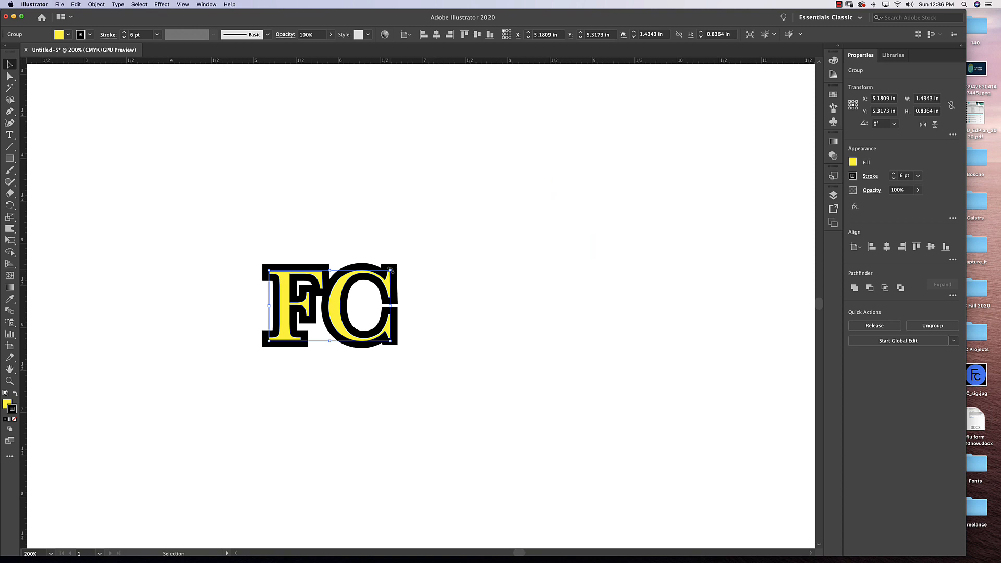
click(496, 282)
key(ctrl+z)
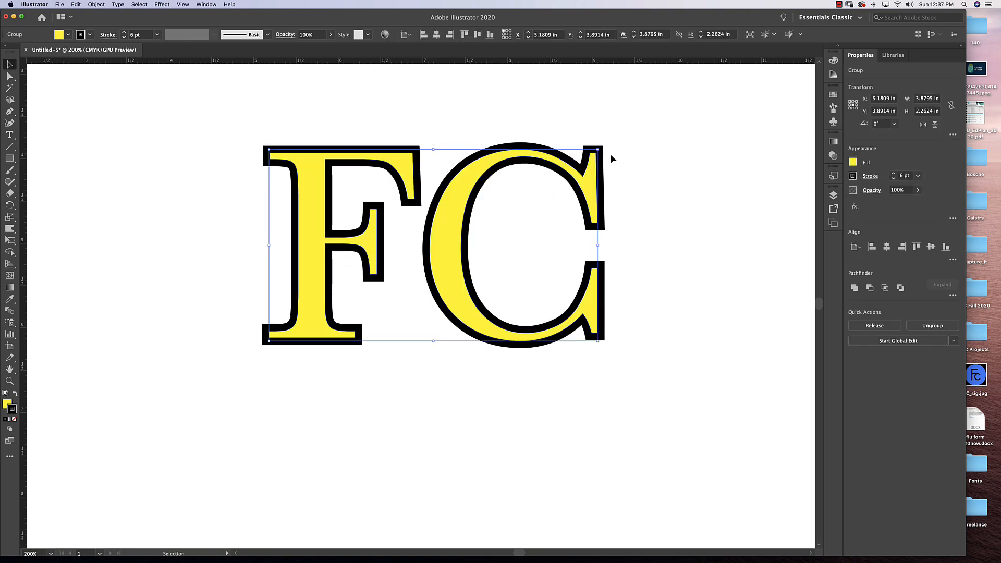
drag(597, 150, 485, 271)
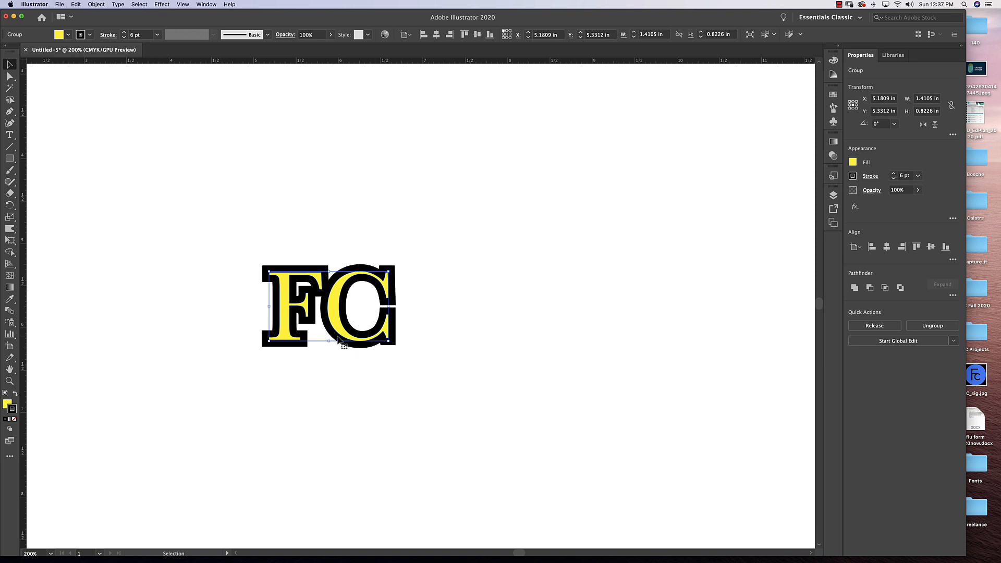
key(a)
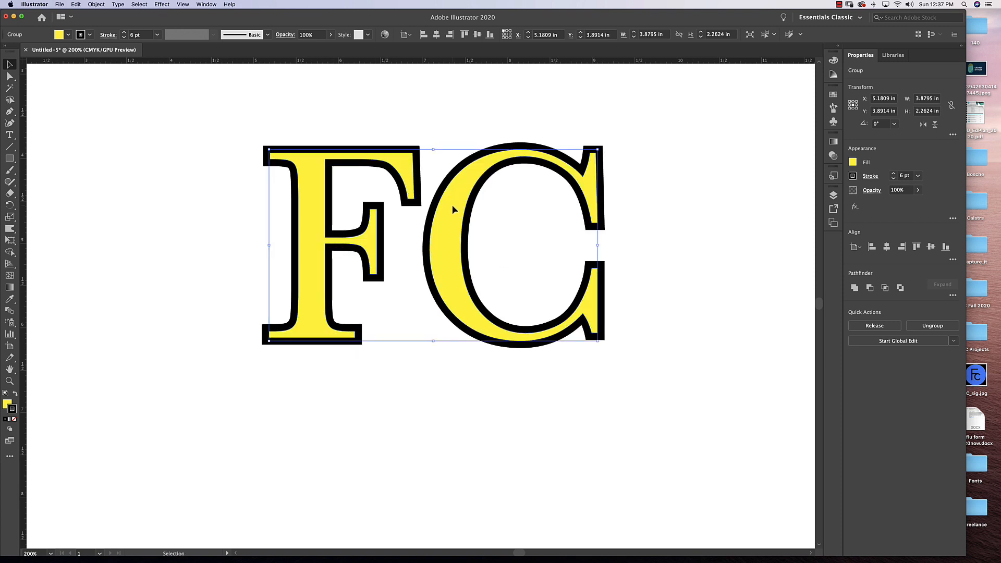
Restore the FC group's full size and reposition it at about X 5.12 in, Y 4.31 in.
drag(453, 209, 448, 245)
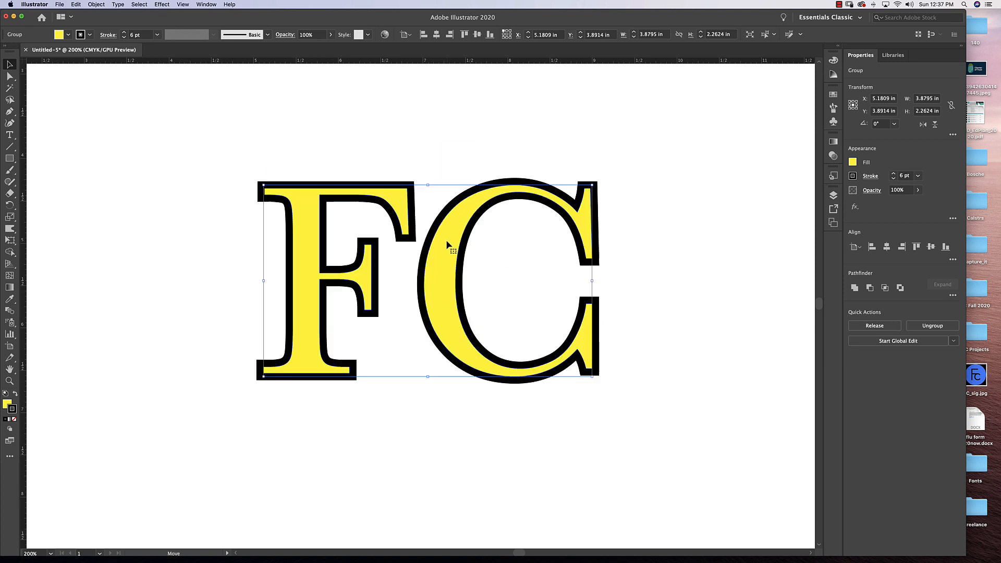
Turn on scaling of strokes and effects in the Scale options, keeping the uniform scale at 100%.
click(10, 217)
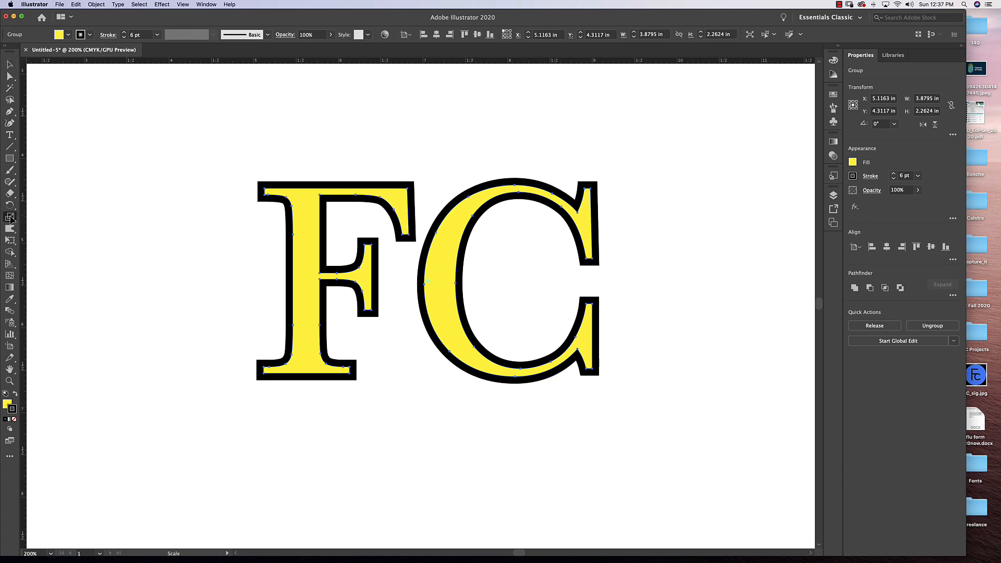
double_click(10, 217)
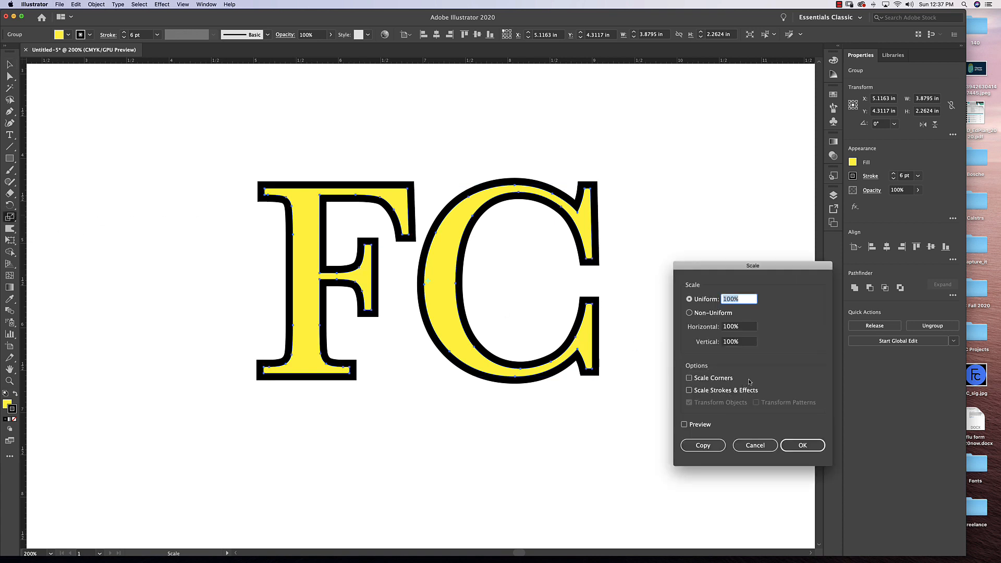
click(689, 390)
click(805, 447)
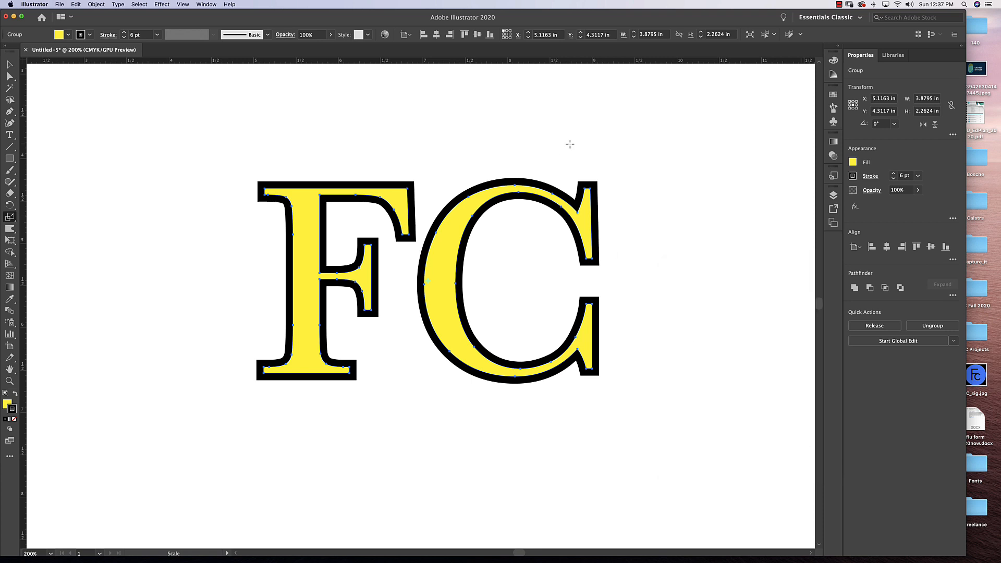
Shrink the FC group proportionally to about 1.55 × 0.91 in and enlarge it again to about 4.06 × 2.37 in.
key(v)
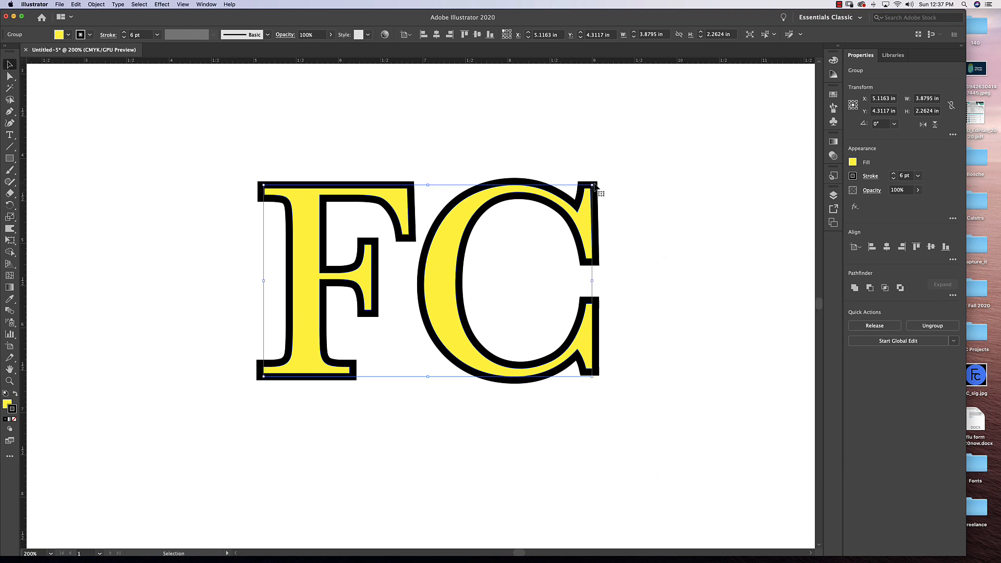
mouse_move(593, 186)
mouse_down()
mouse_move(553, 235)
mouse_move(472, 300)
mouse_up()
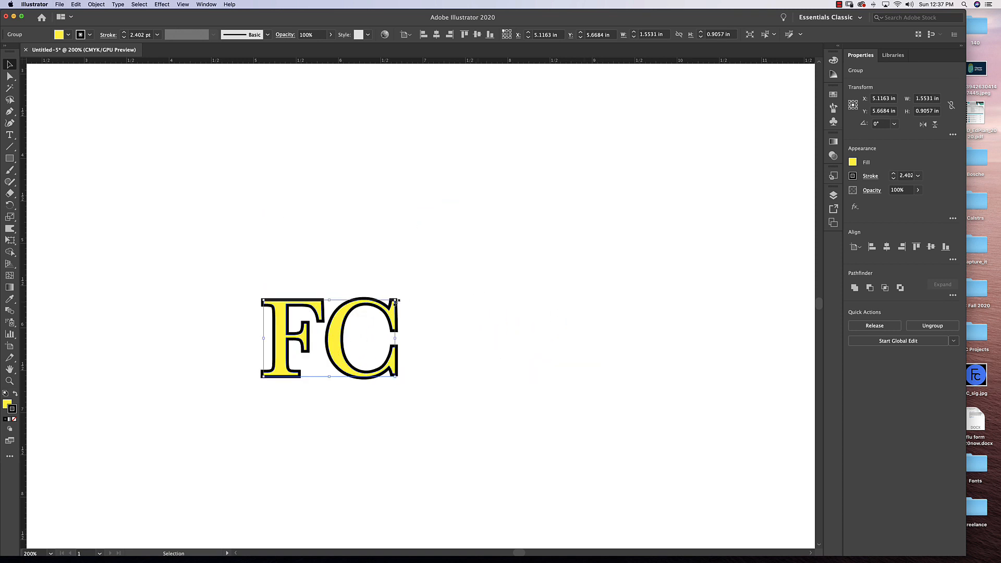
drag(395, 301, 665, 186)
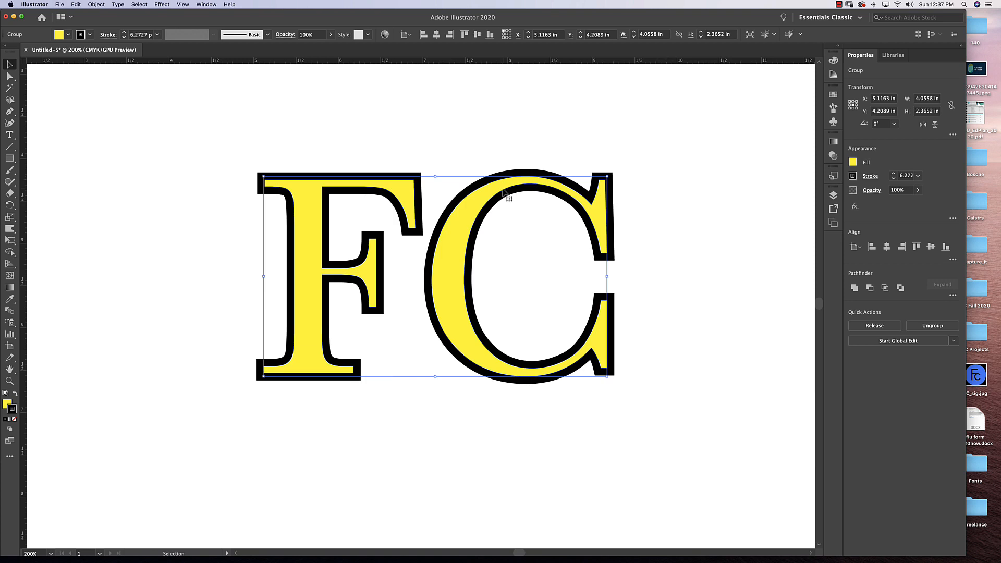
Reposition the enlarged FC group at about X 4.99 in, Y 4.27 in.
mouse_move(504, 194)
mouse_down()
mouse_move(498, 212)
mouse_move(490, 206)
mouse_up()
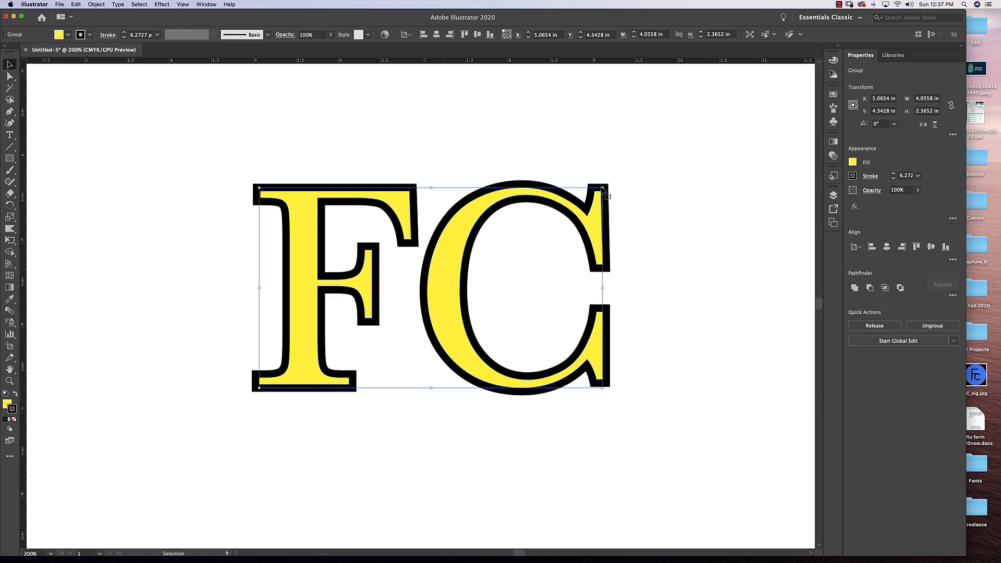
mouse_move(541, 194)
mouse_down()
mouse_move(513, 202)
mouse_move(533, 198)
mouse_up()
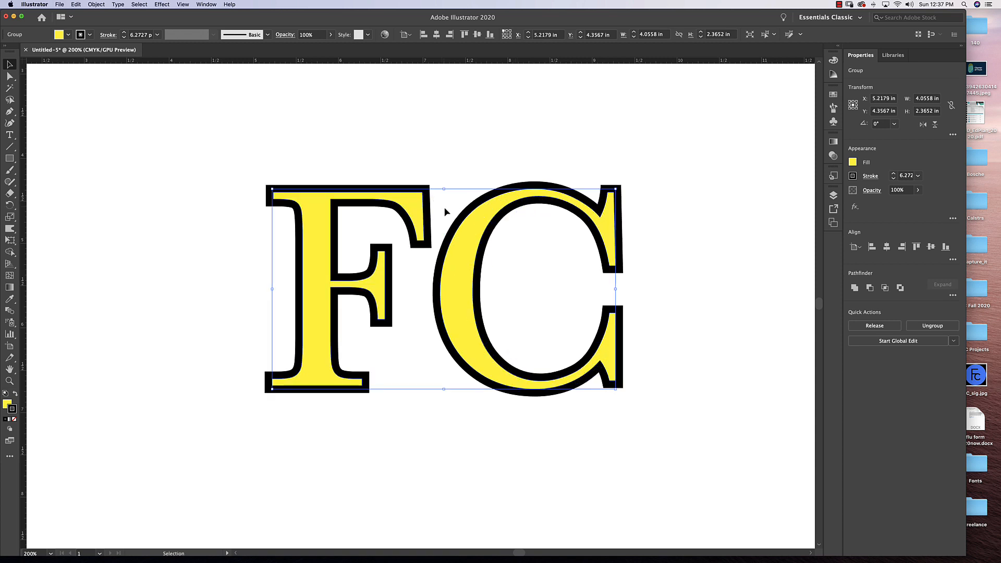
drag(461, 209, 442, 201)
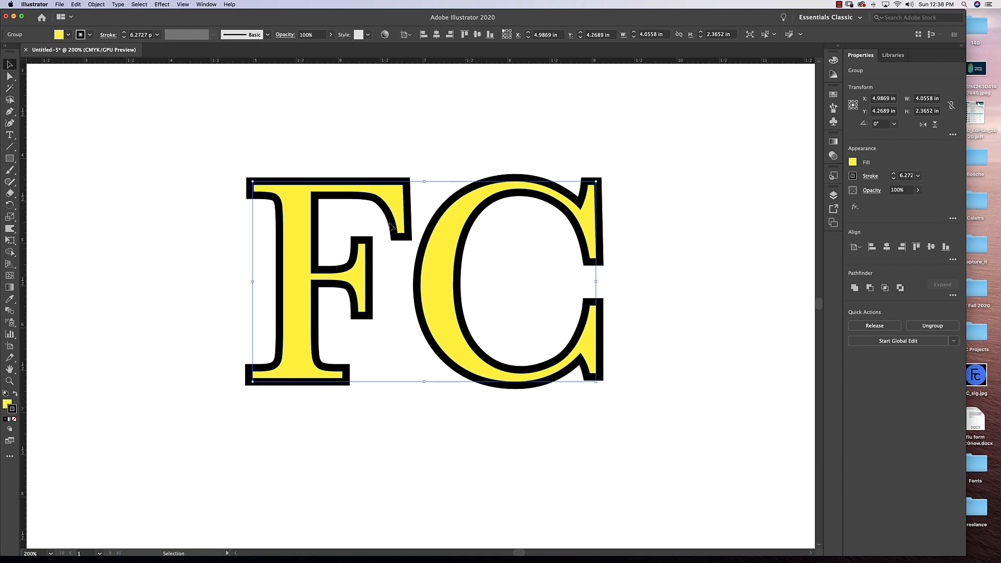
Convert the FC group's stroke into filled shapes with Outline Stroke.
click(97, 5)
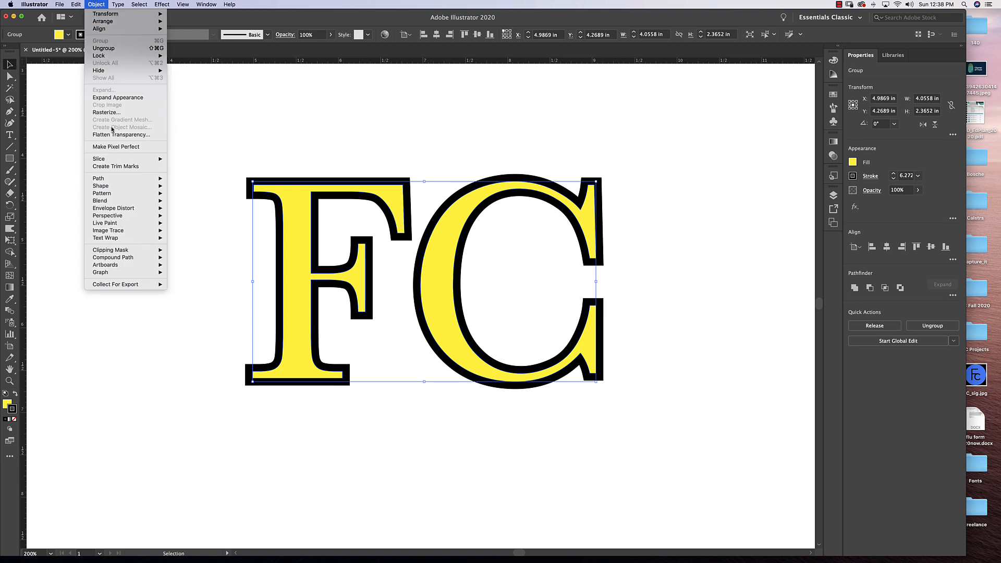
mouse_move(114, 179)
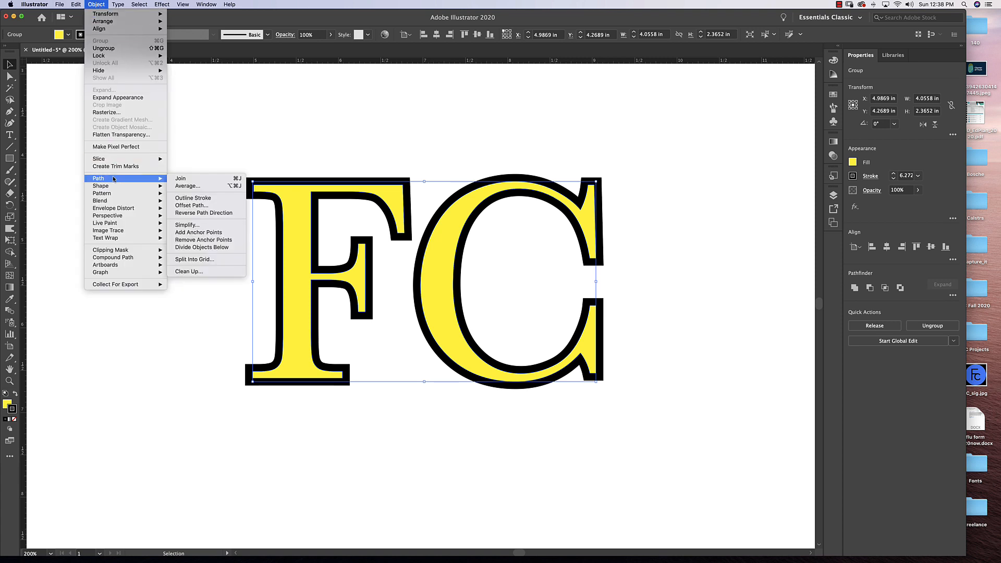
click(203, 199)
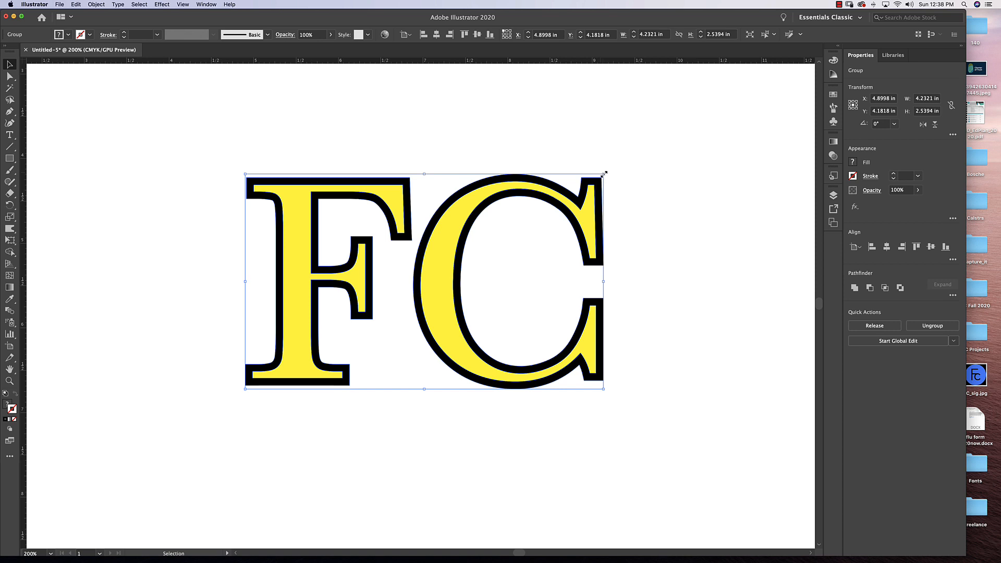
Shrink the outlined FC group to about 0.68 × 0.41 in and enlarge it proportionally to about 5.40 × 3.24 in.
drag(604, 172, 424, 354)
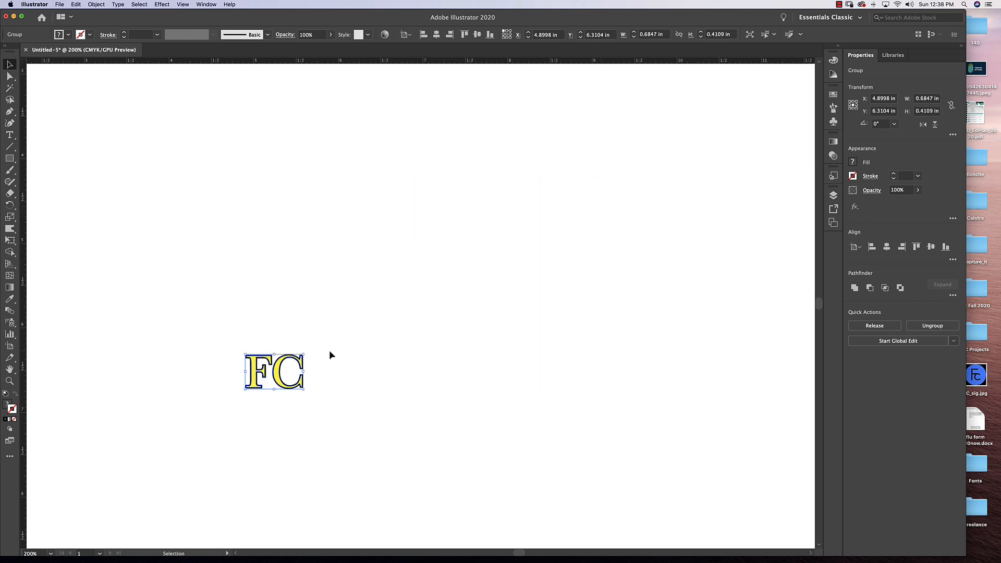
drag(303, 356, 495, 116)
drag(569, 186, 668, 190)
drag(492, 175, 526, 206)
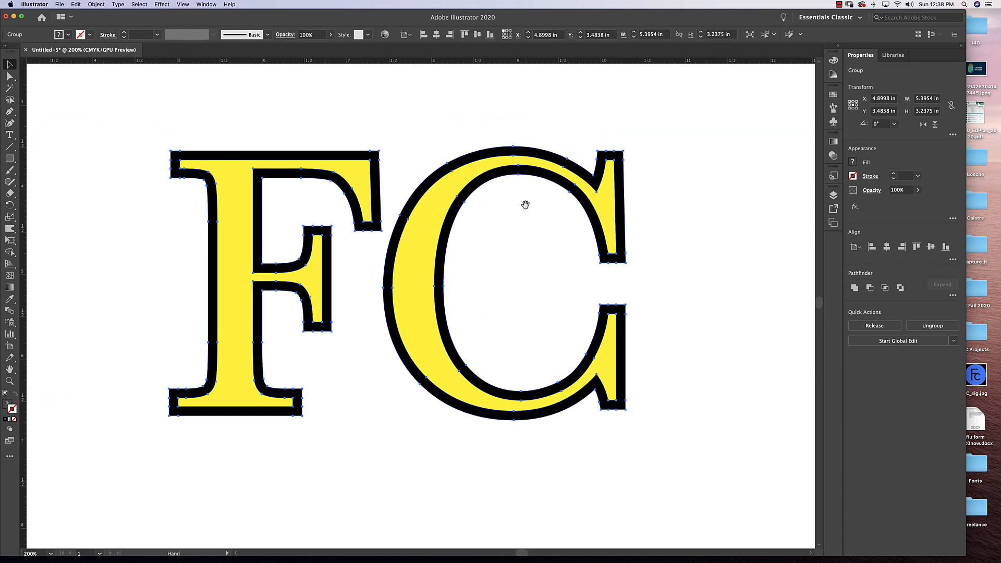
Move the enlarged FC artwork to about X 5.02 in, Y 3.49 in.
drag(448, 209, 454, 208)
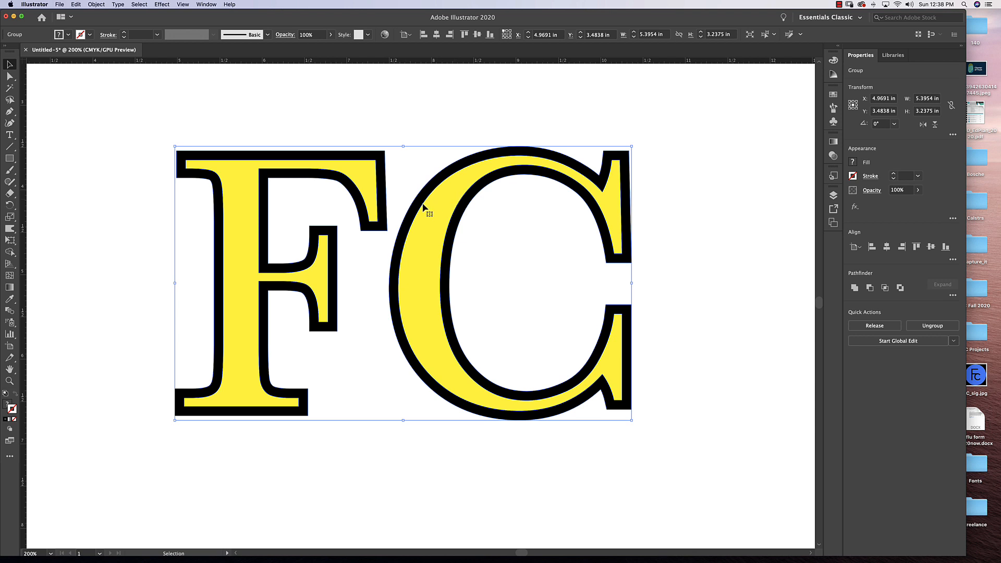
key(space)
drag(424, 219, 448, 226)
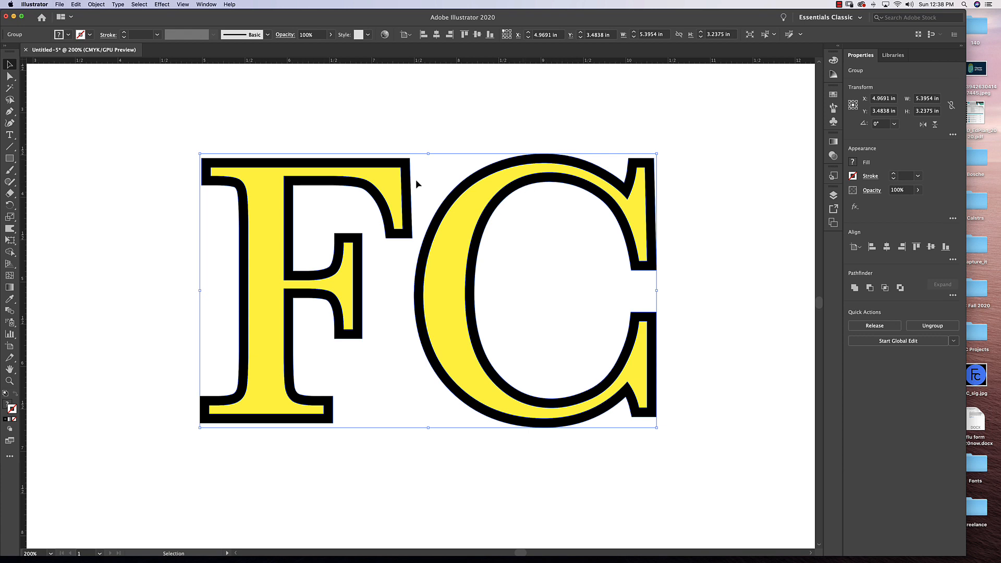
drag(270, 200, 275, 200)
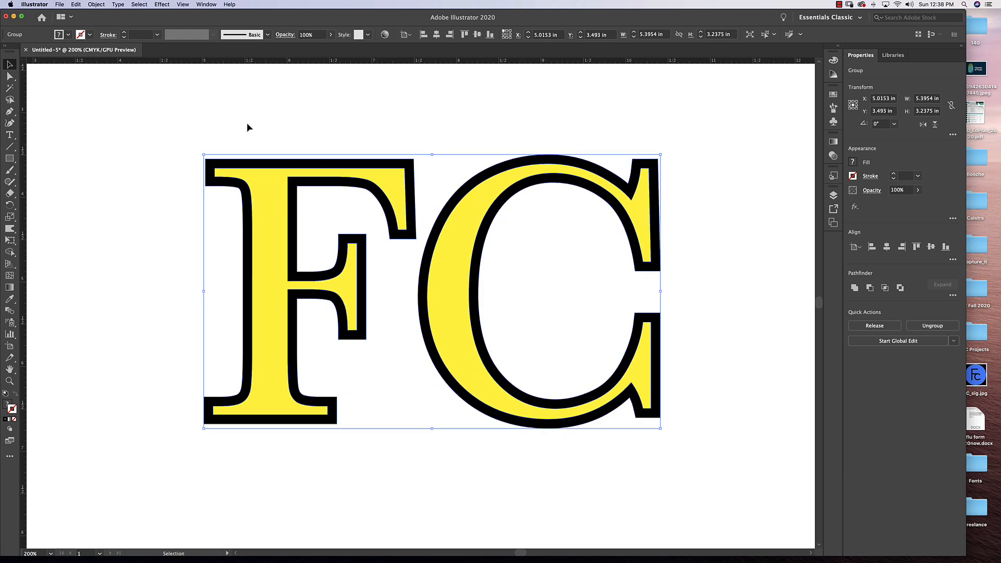
Ungroup the outlined FC artwork into separate letters and clear the selection.
click(96, 4)
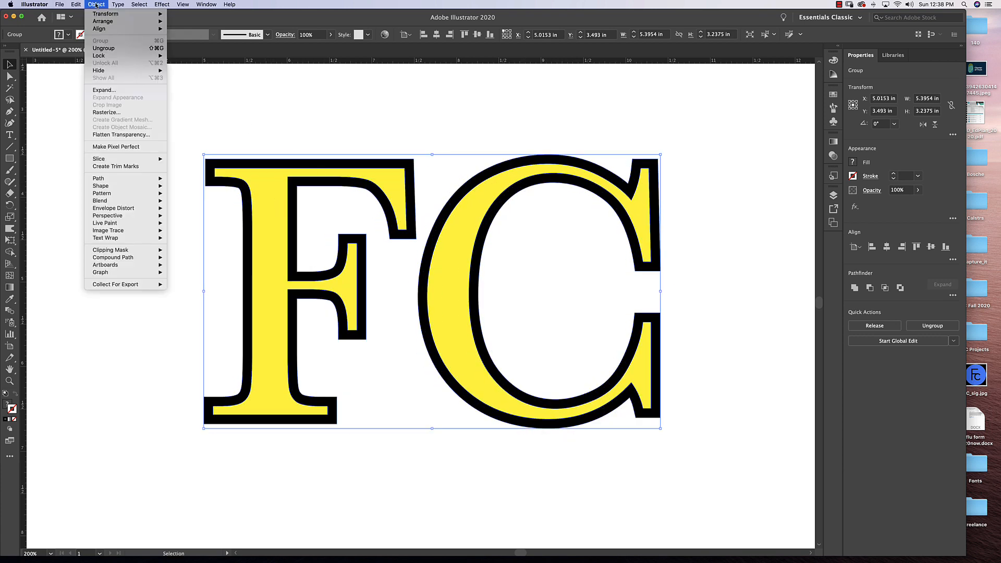
click(103, 48)
click(402, 152)
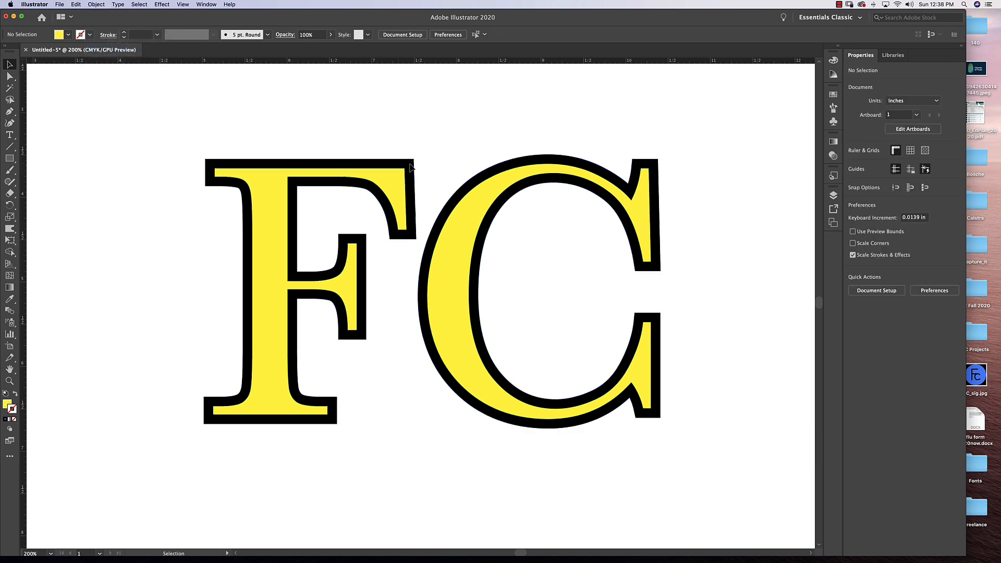
Move the F away from the C, ungroup it, and offset its black outline from the yellow shape to about X 4.59 in, Y 4.37 in.
drag(410, 167, 214, 263)
click(96, 4)
click(103, 48)
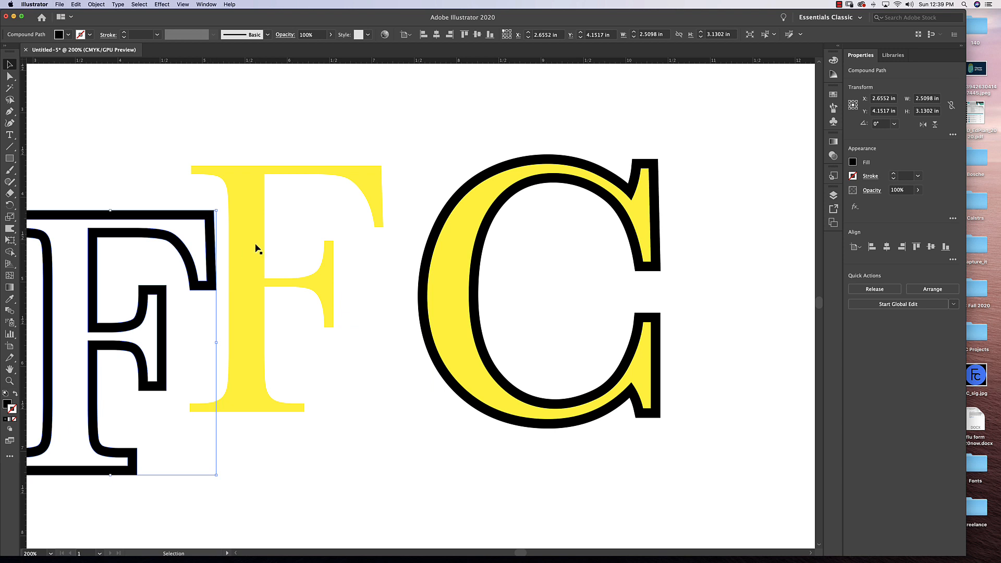
drag(212, 220, 376, 239)
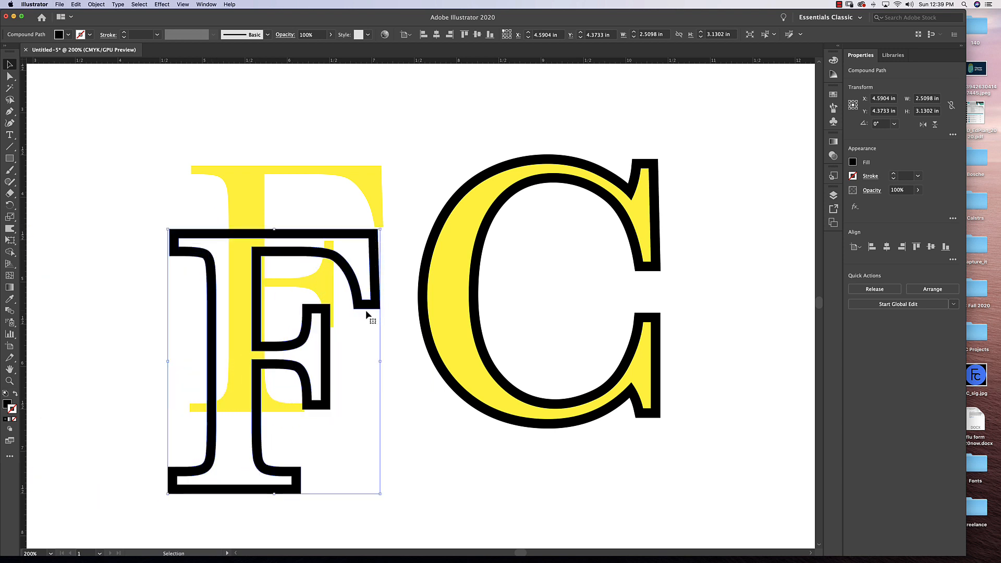
Nudge the C to about X 7.45 in, Y 3.56 in, ungroup it, and pull its black outline away to about X 9.05 in, Y 4.30 in.
drag(424, 302, 416, 307)
click(96, 4)
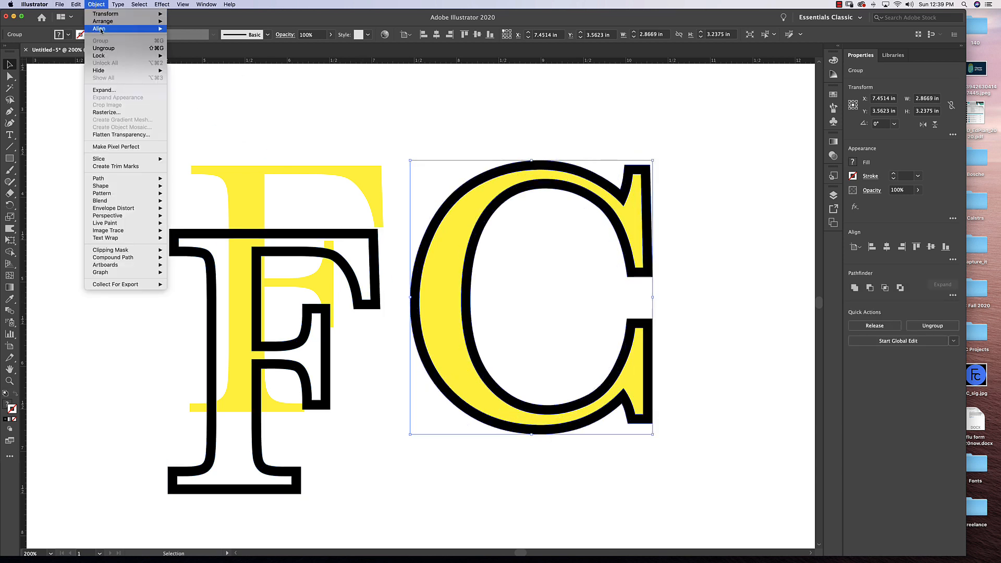
mouse_move(101, 30)
click(103, 48)
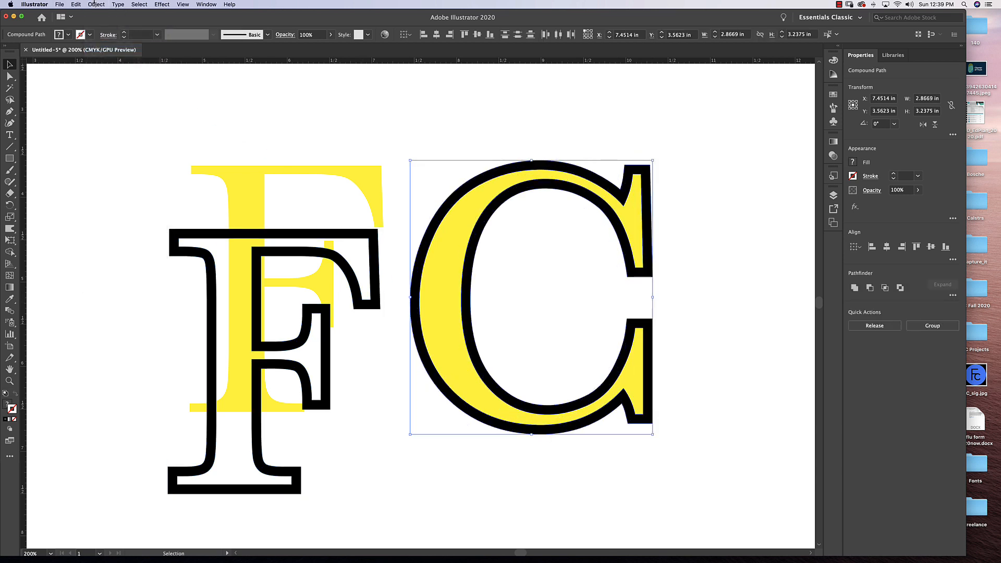
drag(468, 180, 604, 243)
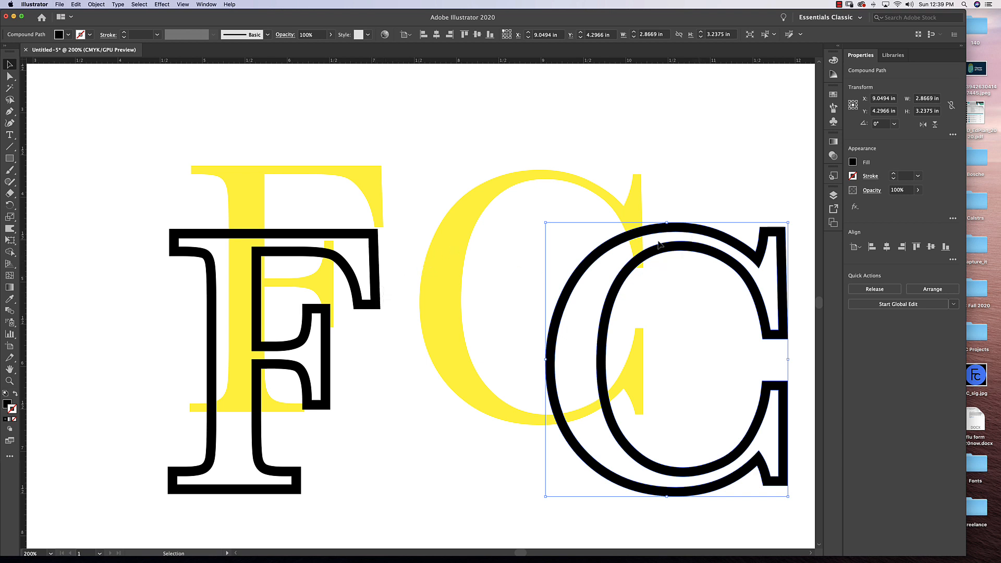
Delete the separated black outlines of the C and the F.
key(Delete)
click(379, 279)
key(Delete)
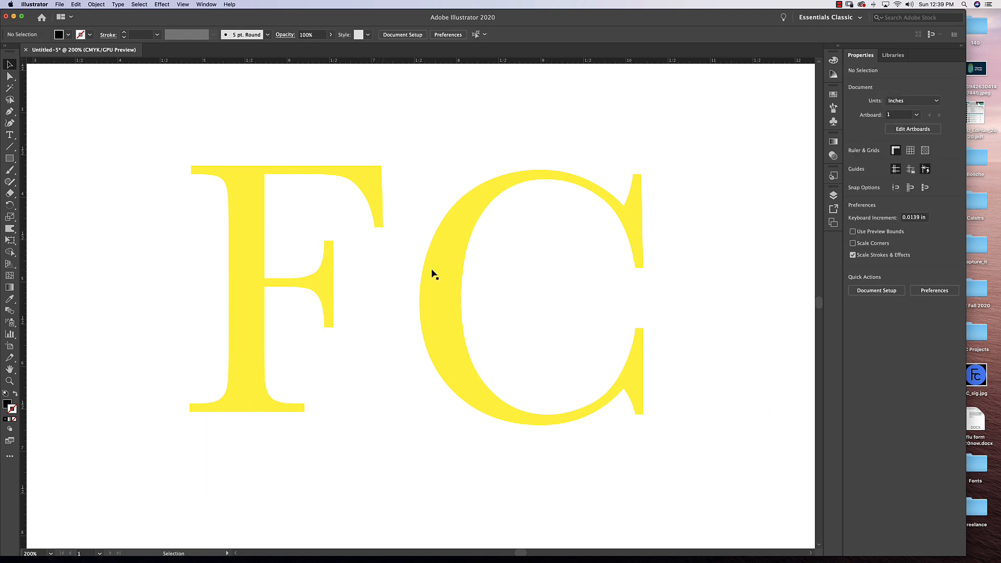
Move the yellow C closer to the F and align the two letters on their vertical centers.
drag(440, 271, 406, 258)
drag(696, 233, 209, 313)
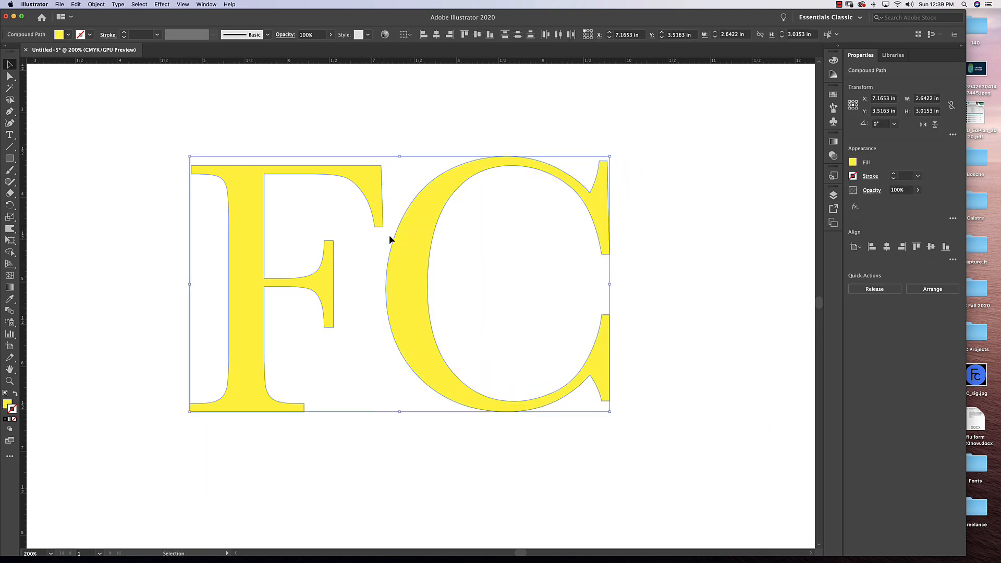
click(477, 36)
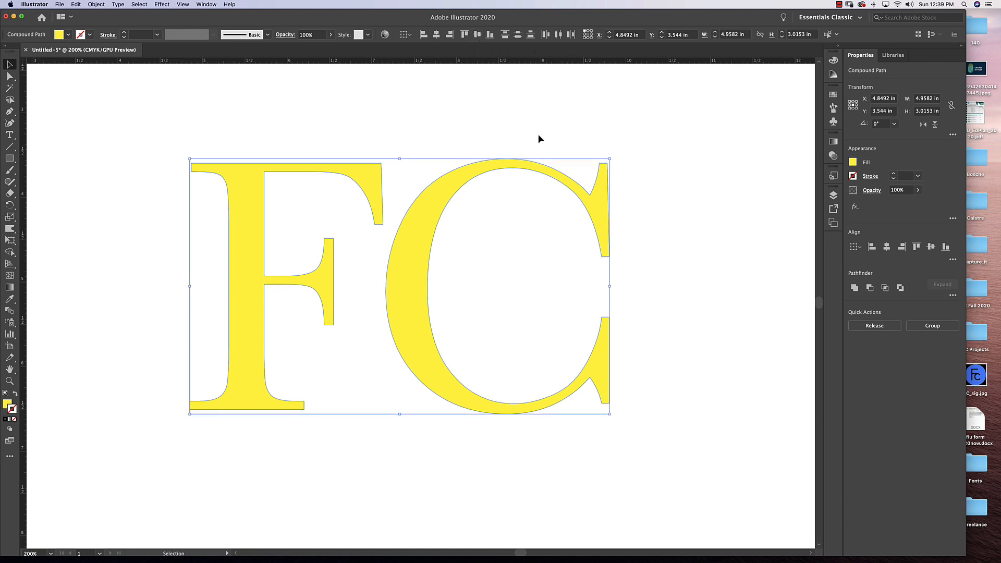
click(644, 197)
Duplicate the yellow F and C at about X 5.07 in, Y 3.77 in and give the copy a black fill with no stroke.
drag(662, 179, 318, 247)
drag(252, 196, 270, 214)
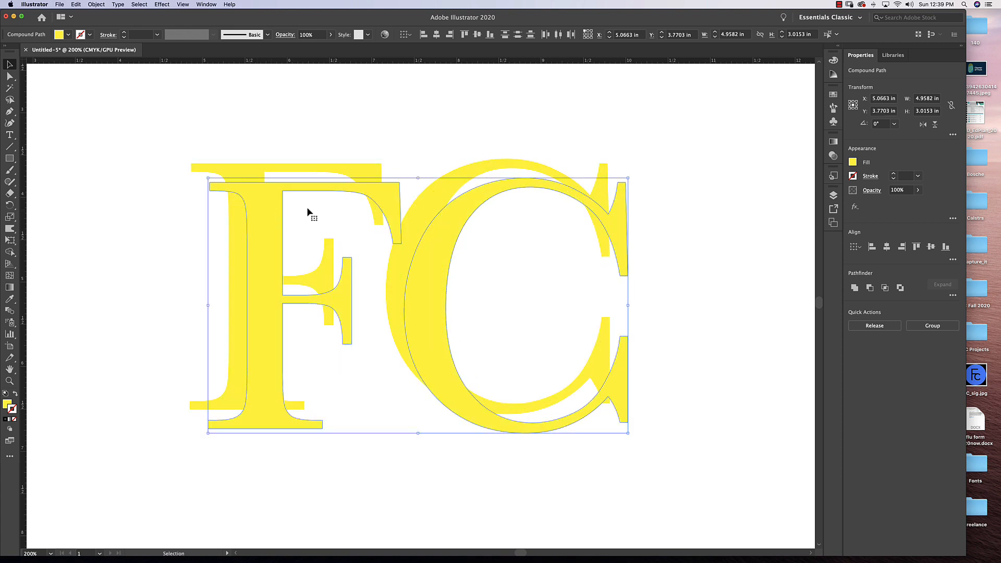
click(833, 95)
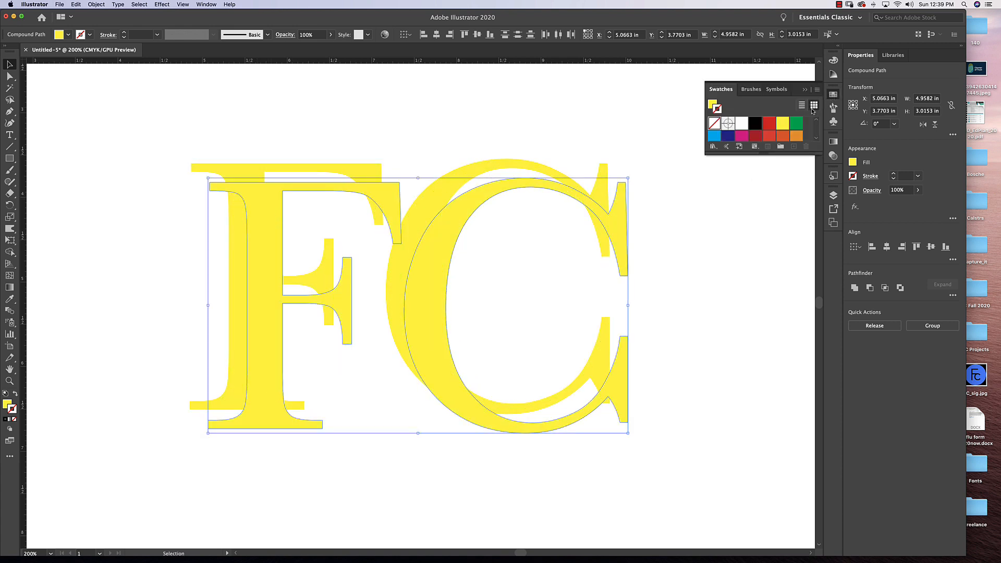
click(755, 124)
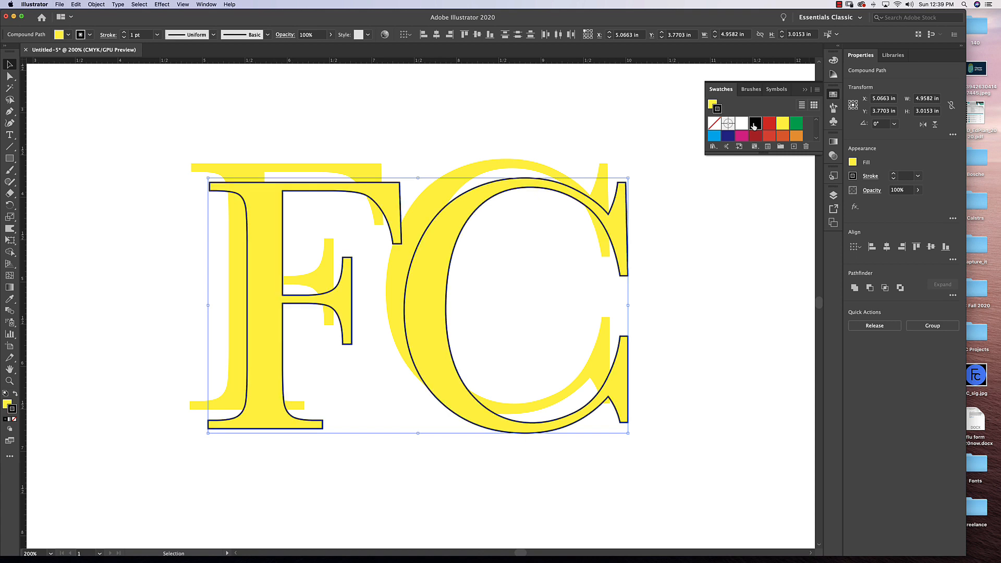
click(15, 394)
click(14, 419)
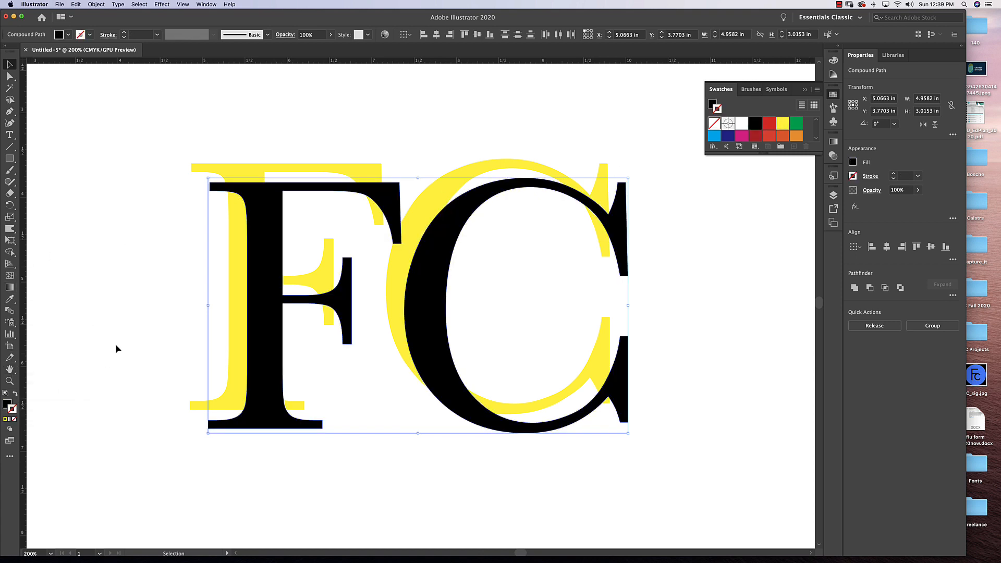
Arrange the black copy behind the yellow letters and offset it as a drop shadow at about X 4.92 in, Y 3.62 in.
drag(264, 291, 253, 276)
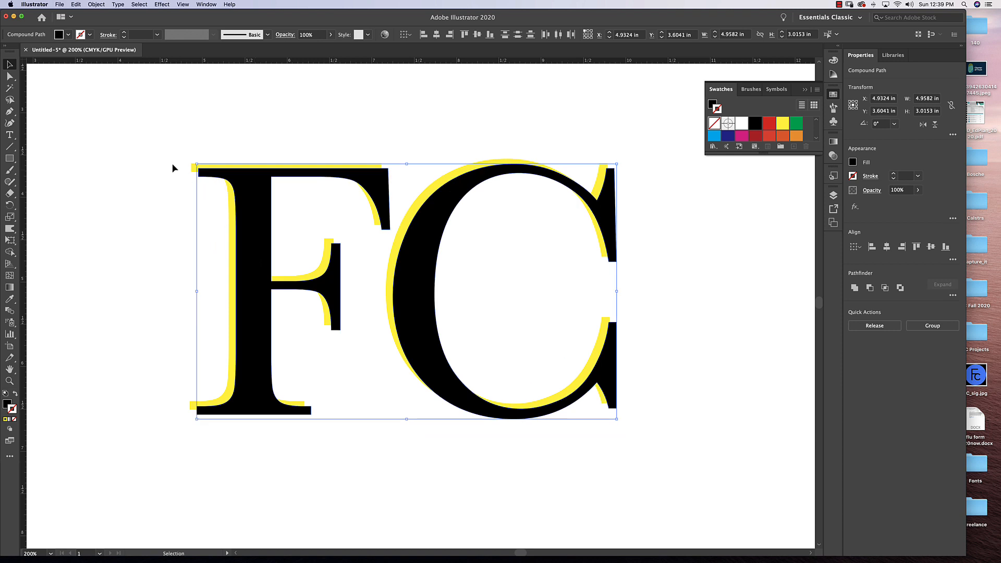
click(96, 4)
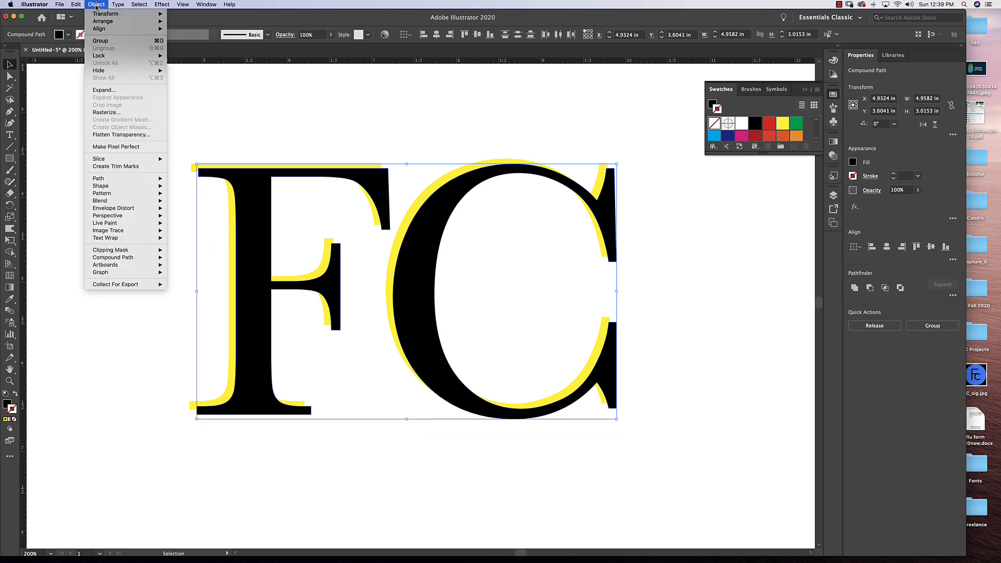
click(201, 43)
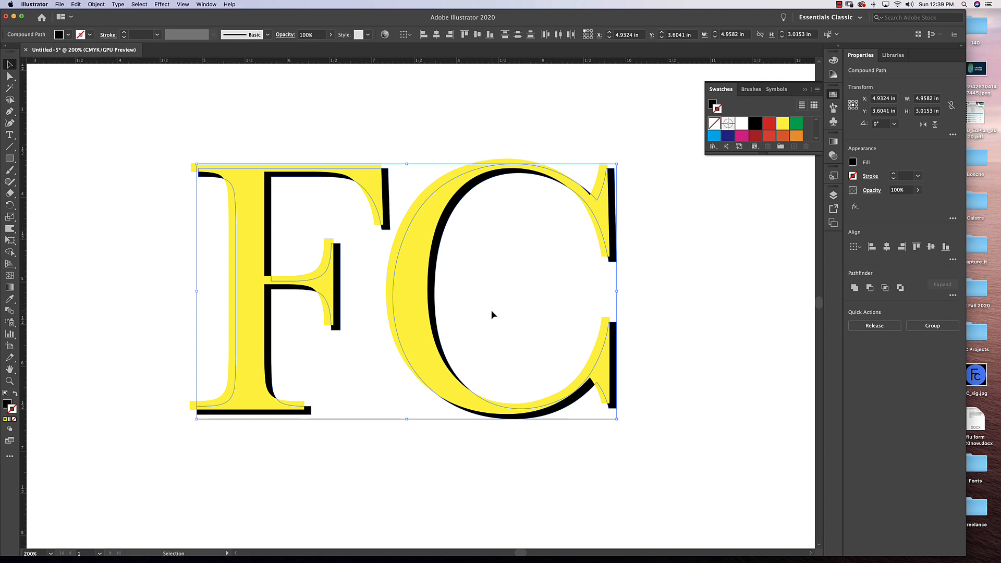
key(Down)
key(Left)
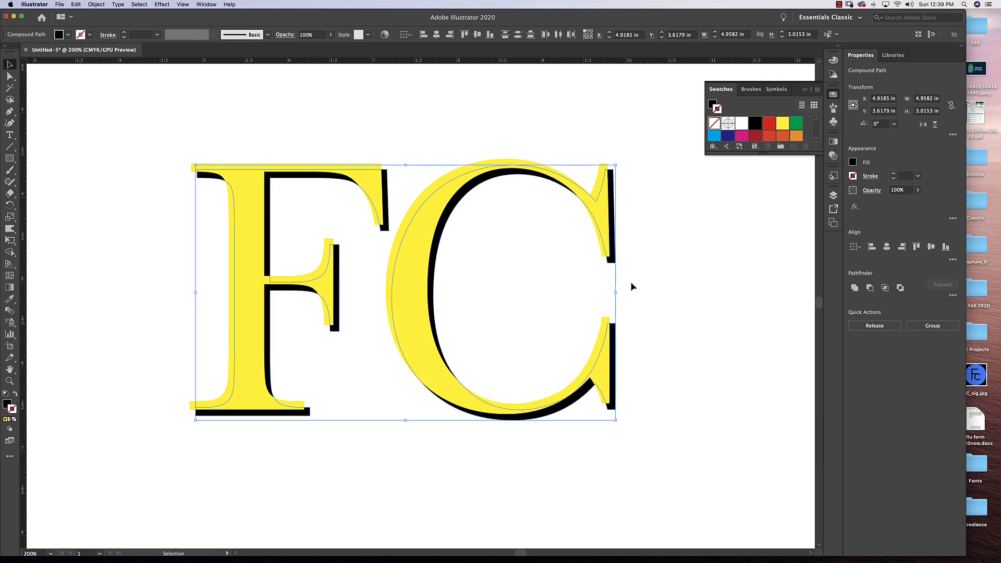
Give the front F and C a dark blue fill with no stroke.
click(695, 277)
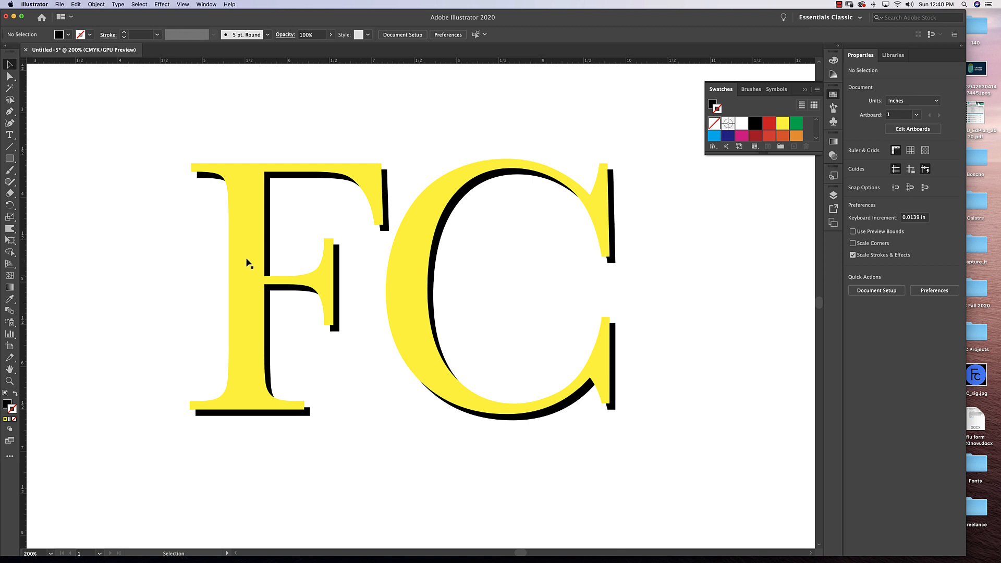
click(256, 244)
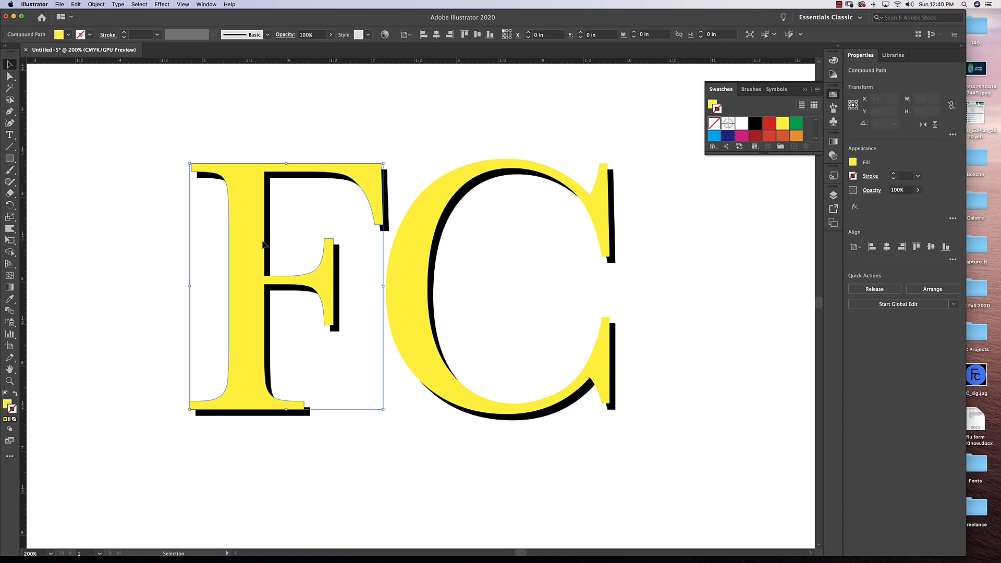
shift+click(417, 252)
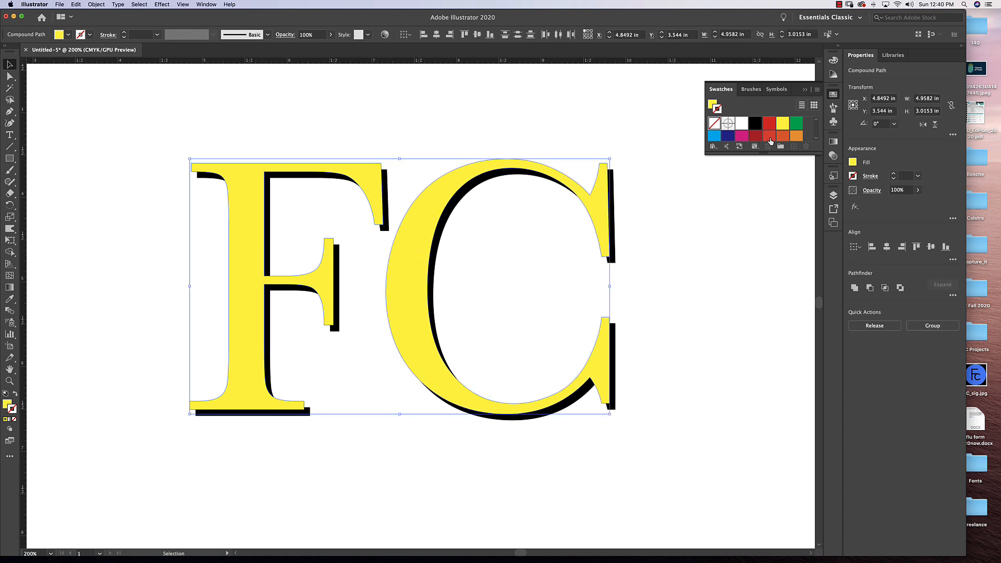
click(728, 136)
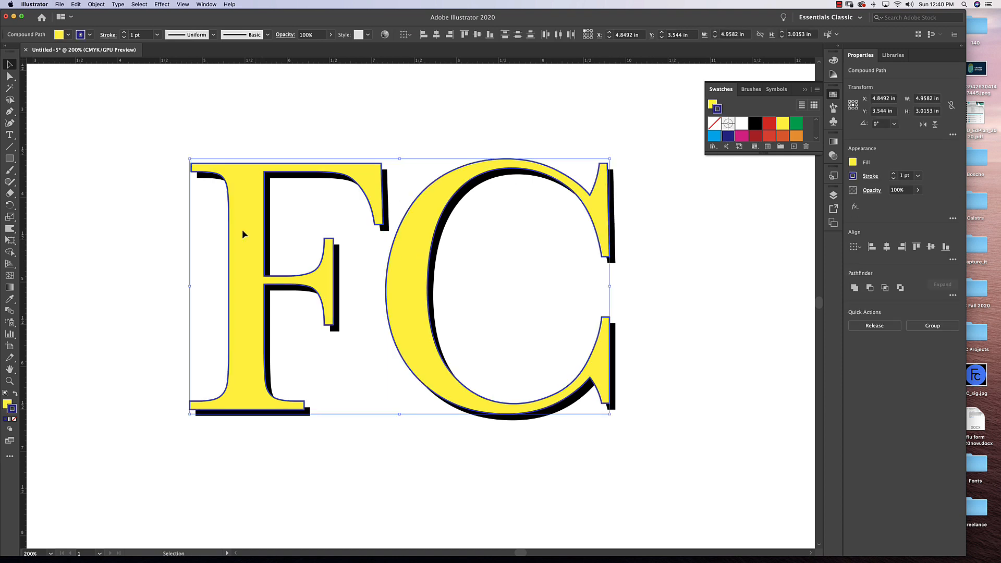
click(15, 394)
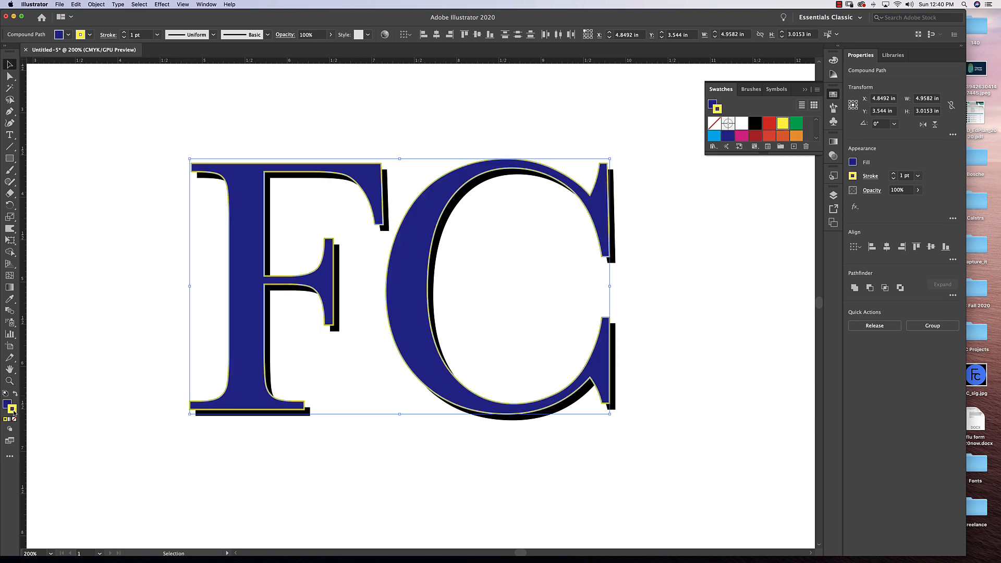
click(14, 419)
click(6, 404)
click(471, 302)
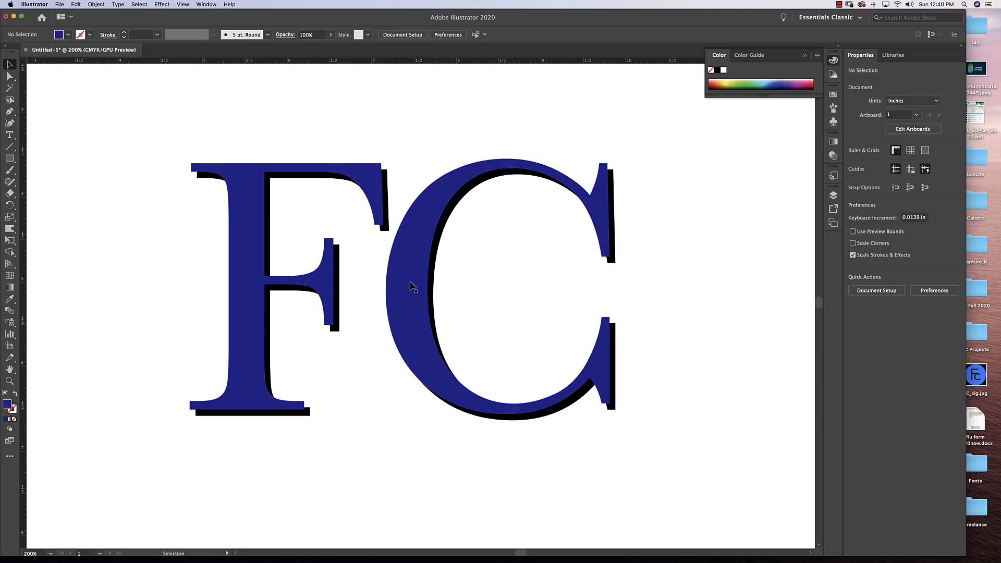
Change the fill of the black shadow copies behind the F and C to yellow.
click(336, 263)
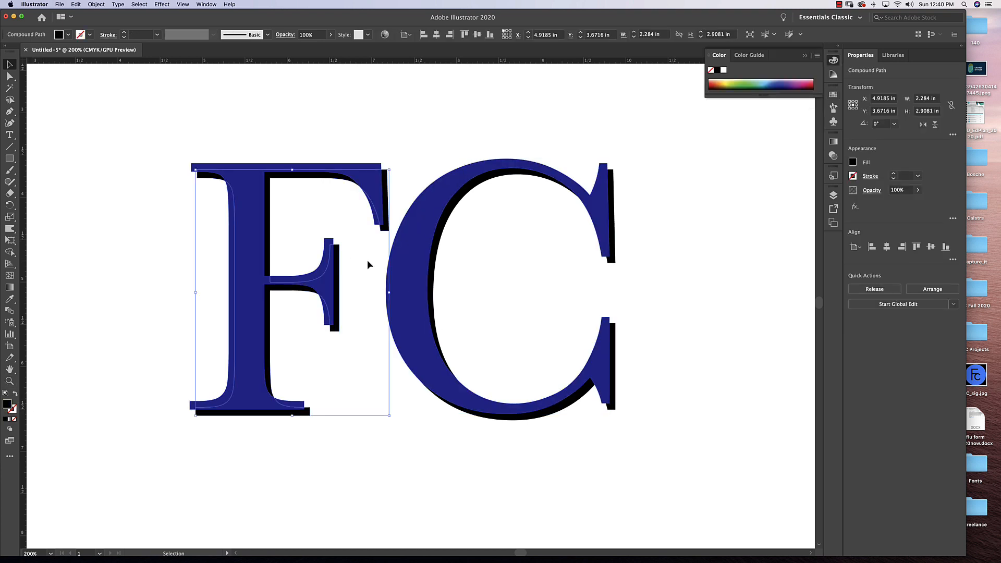
shift+click(438, 253)
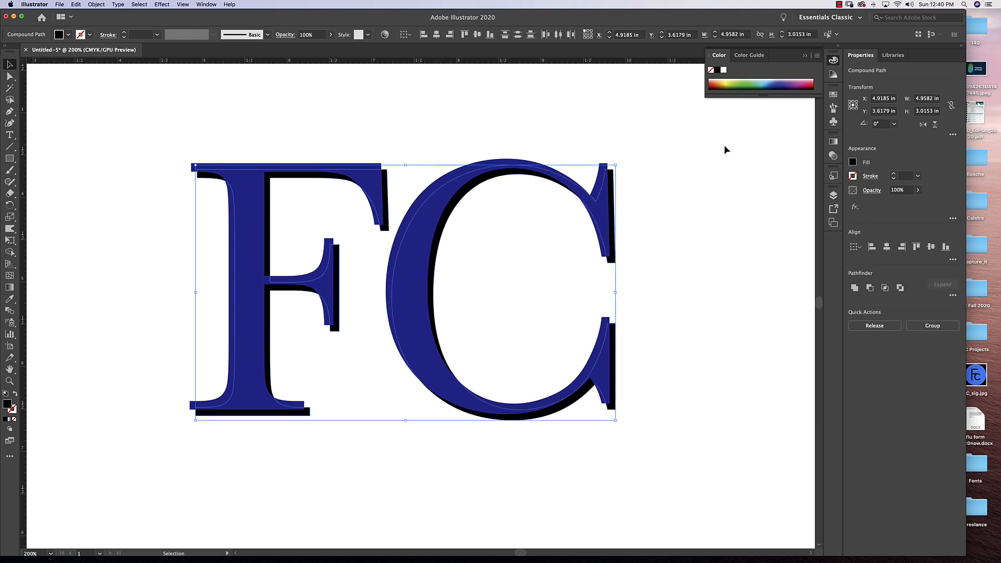
click(833, 94)
click(783, 123)
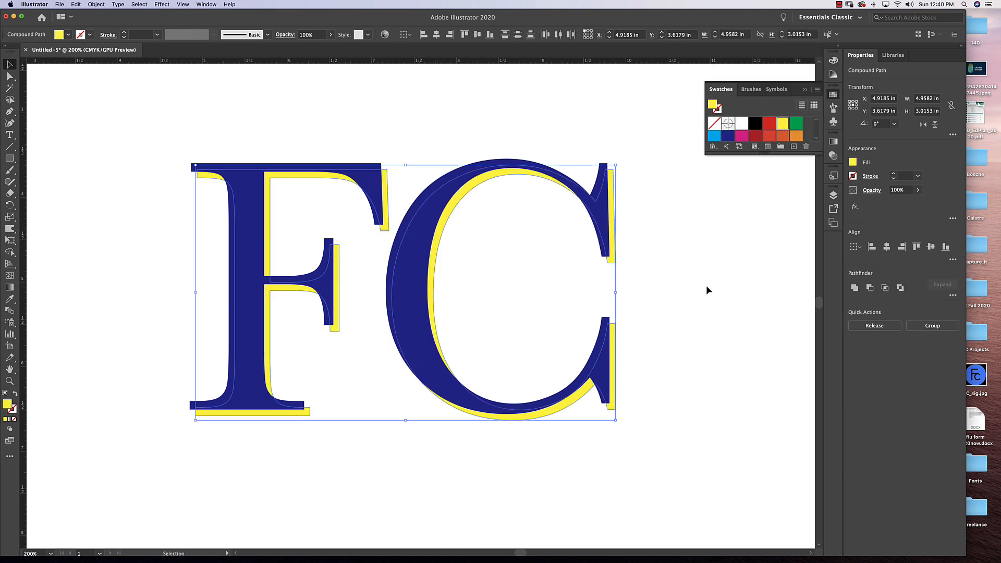
click(714, 270)
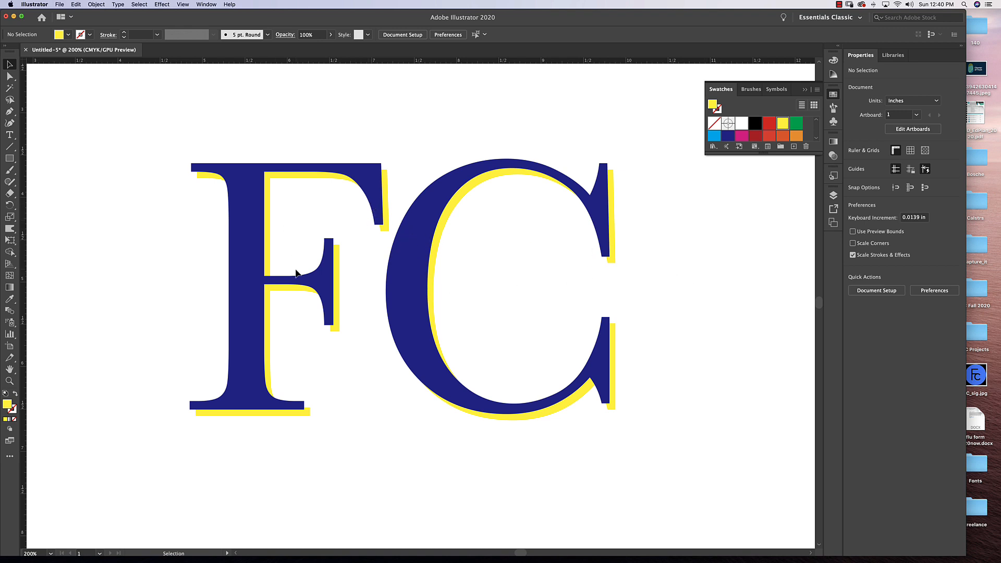
Recolor the shadow copies of both letters with an orange fill.
key(space)
drag(492, 296, 498, 309)
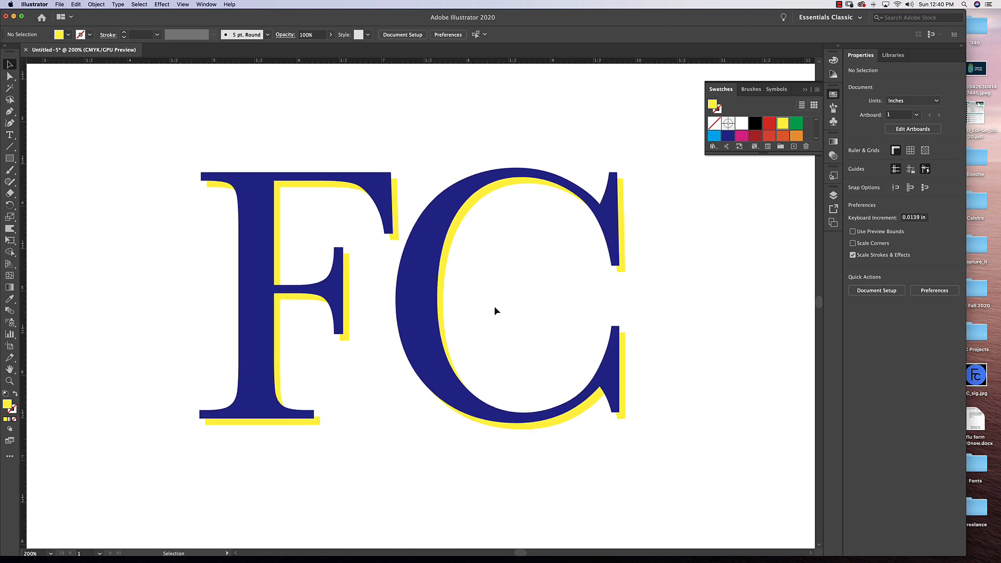
click(623, 268)
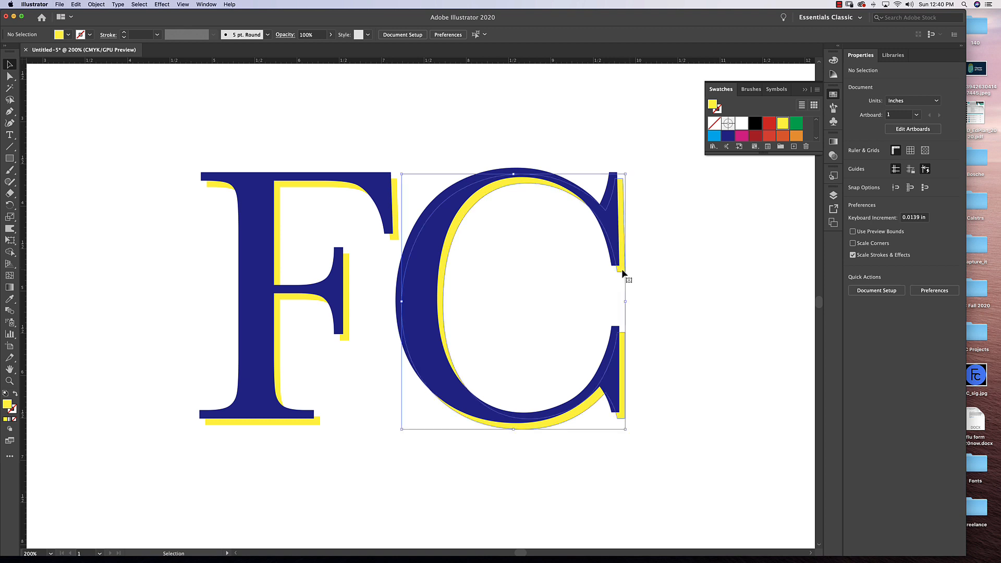
shift+click(342, 337)
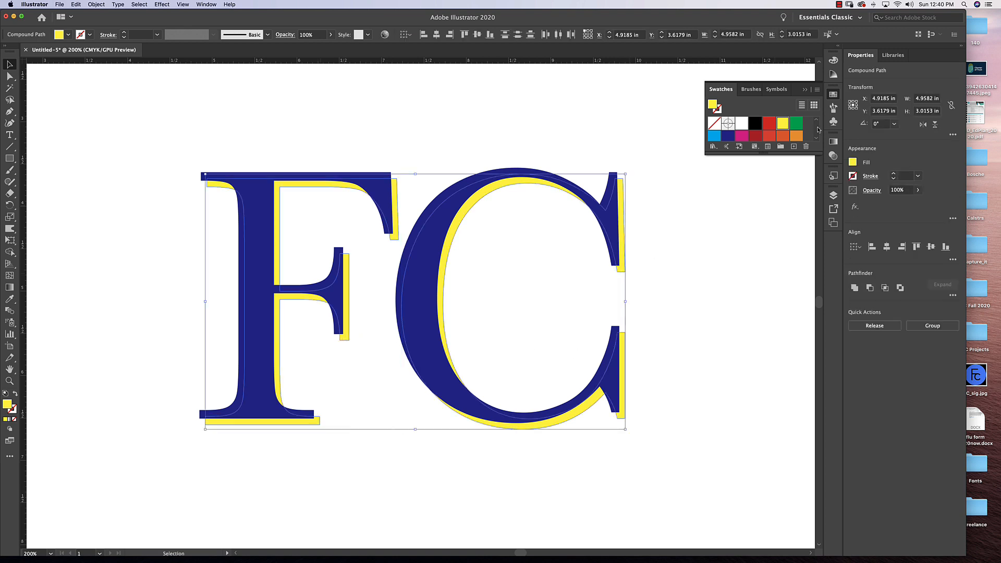
click(796, 136)
click(751, 273)
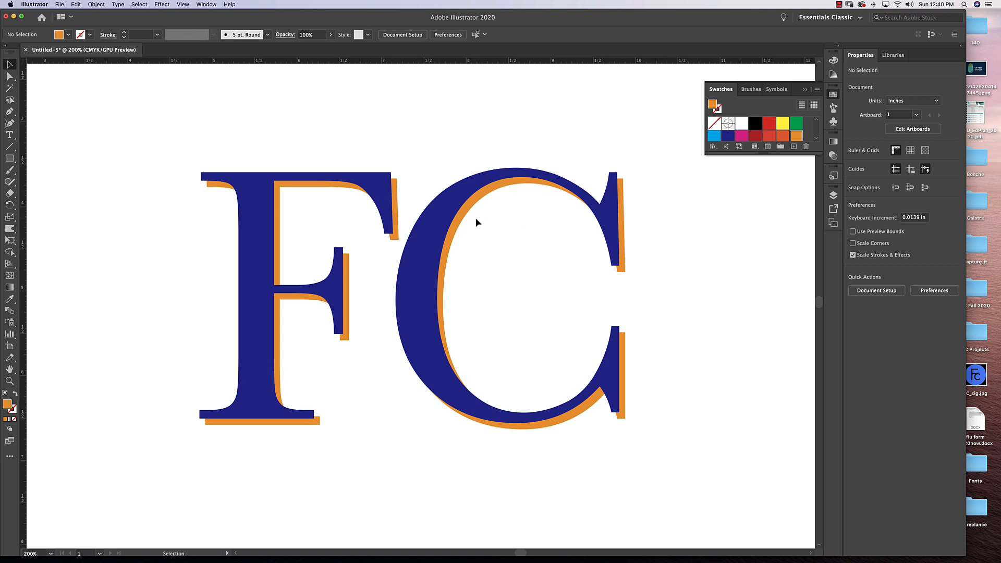
Delete the orange shadow copies behind the C and F, and fill the two remaining letters with yellow.
click(623, 221)
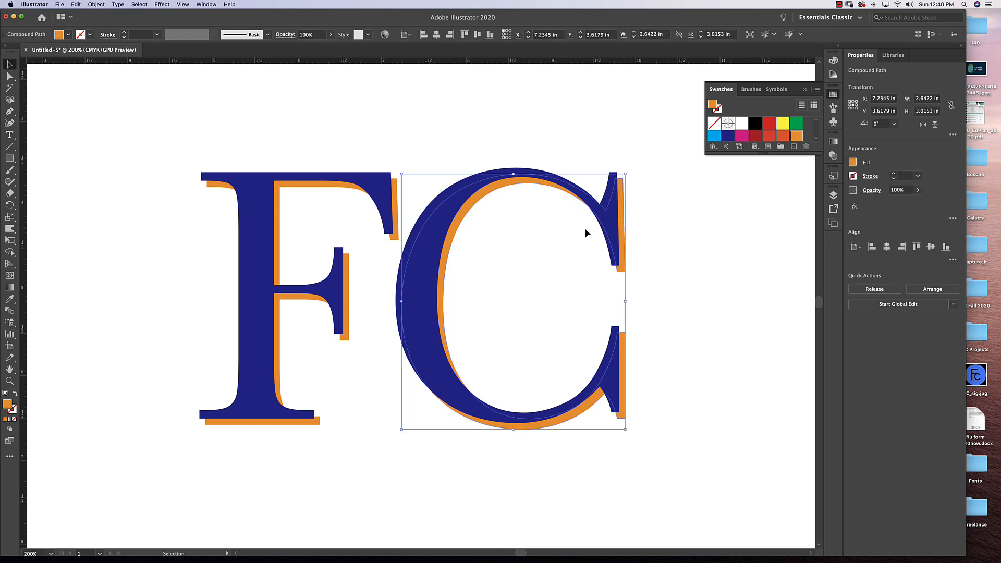
key(Delete)
click(339, 264)
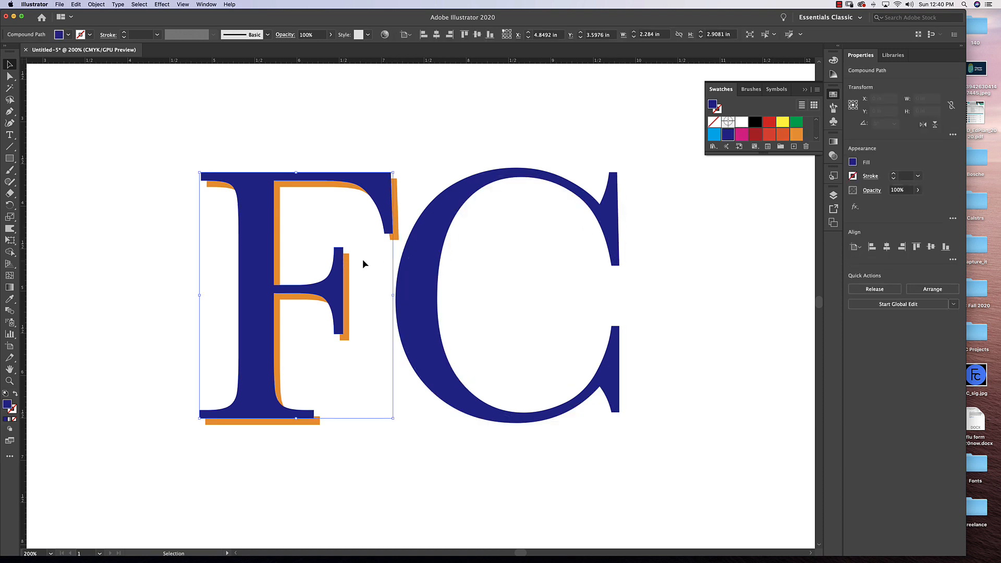
key(Delete)
key(super+z)
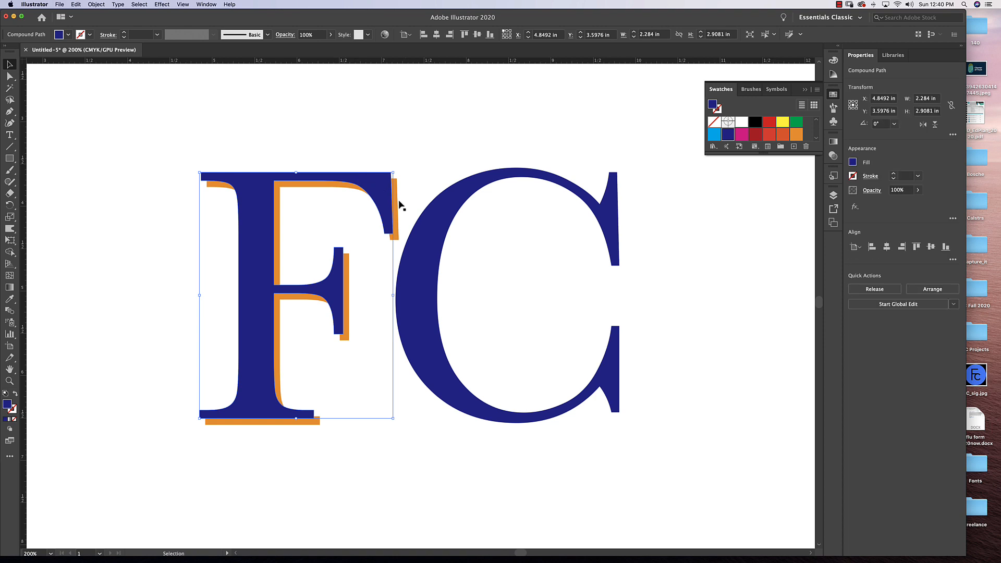
click(395, 203)
key(Delete)
drag(276, 125, 516, 261)
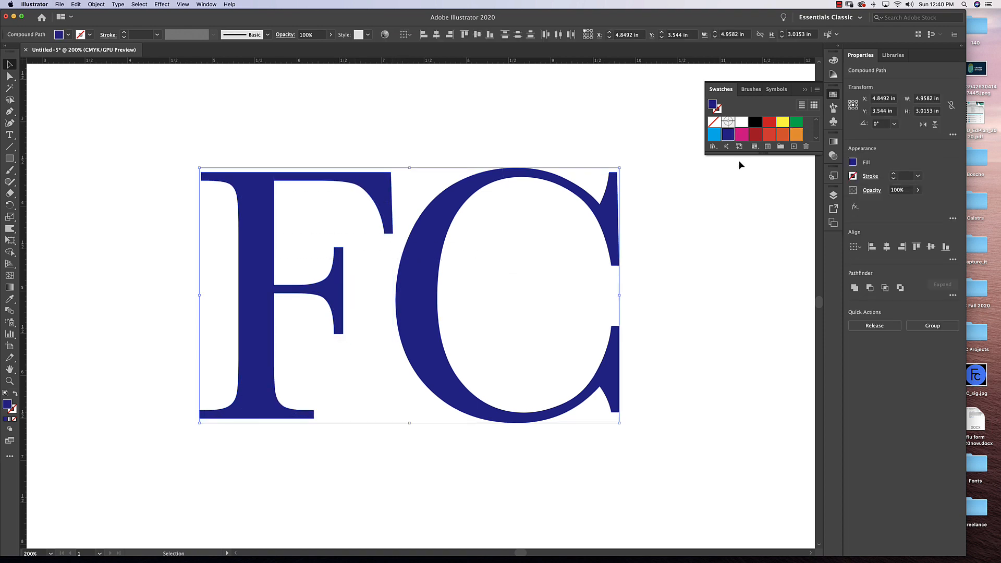
click(781, 123)
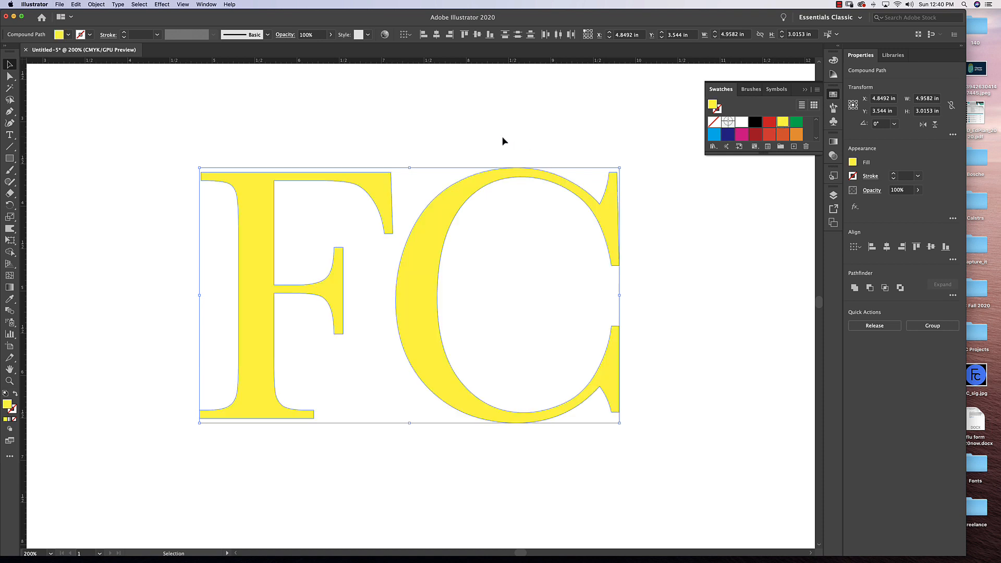
Add a previewed Stylize Drop Shadow effect in Multiply mode to the yellow F and C.
drag(627, 155, 205, 308)
click(162, 4)
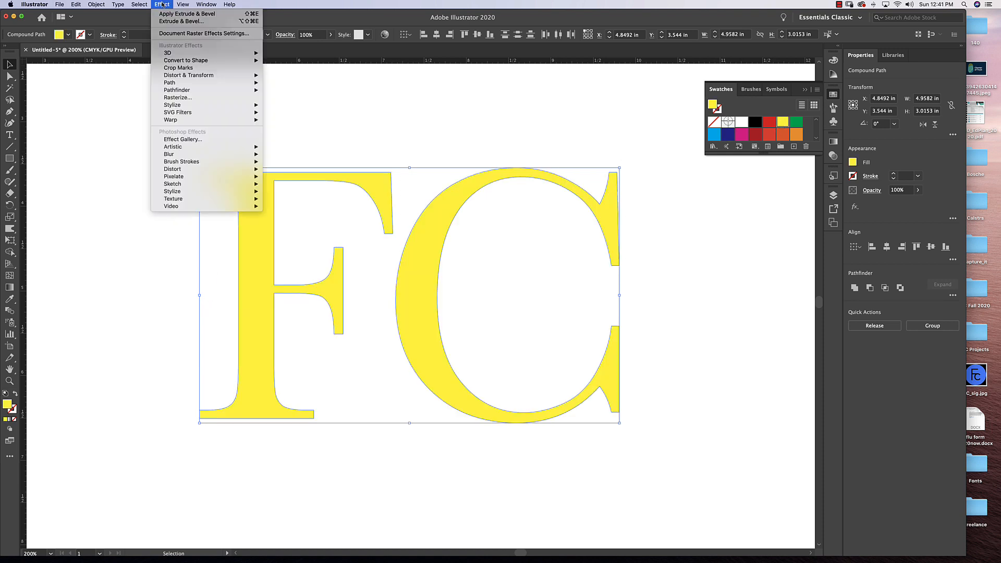
mouse_move(181, 107)
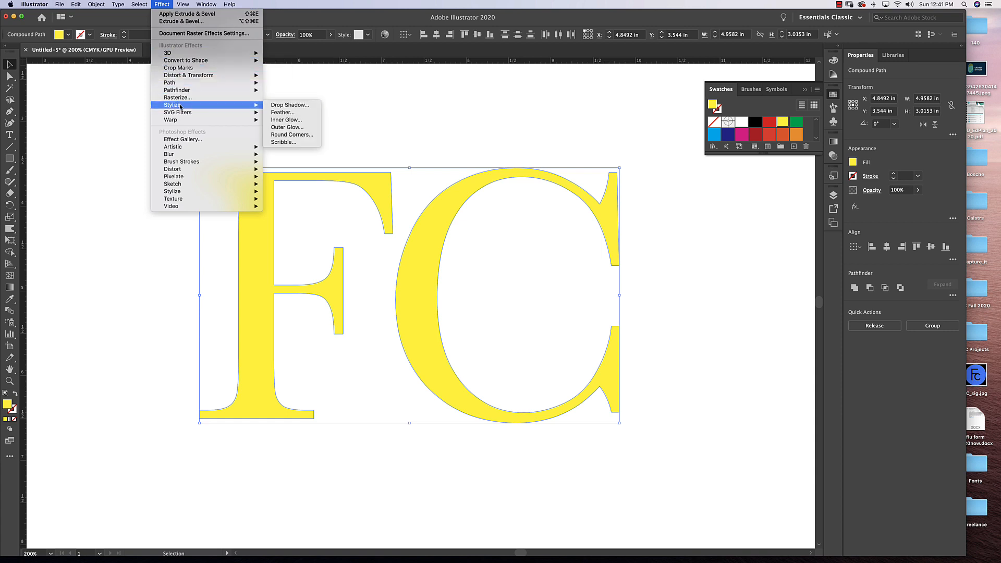
click(290, 104)
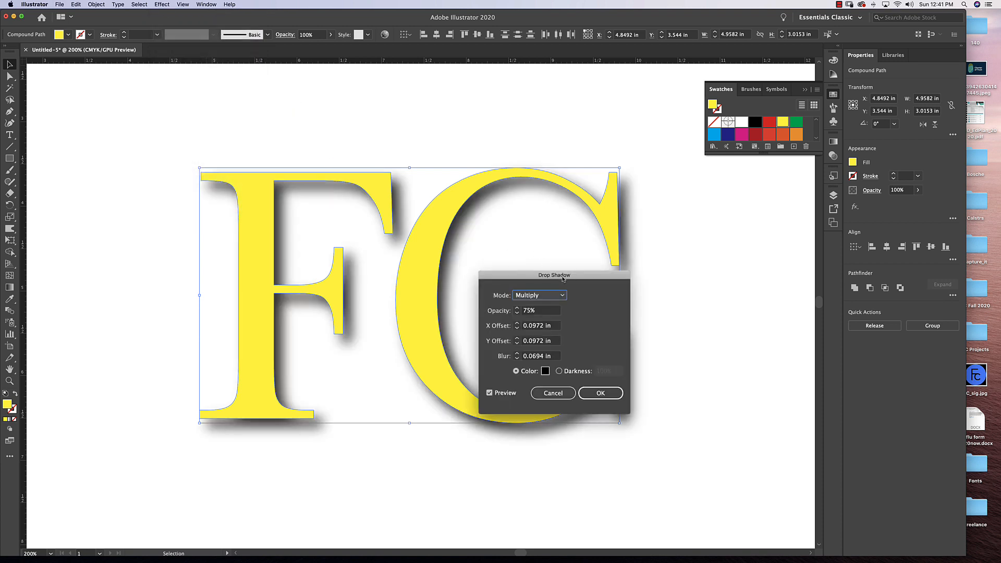
drag(564, 276, 684, 231)
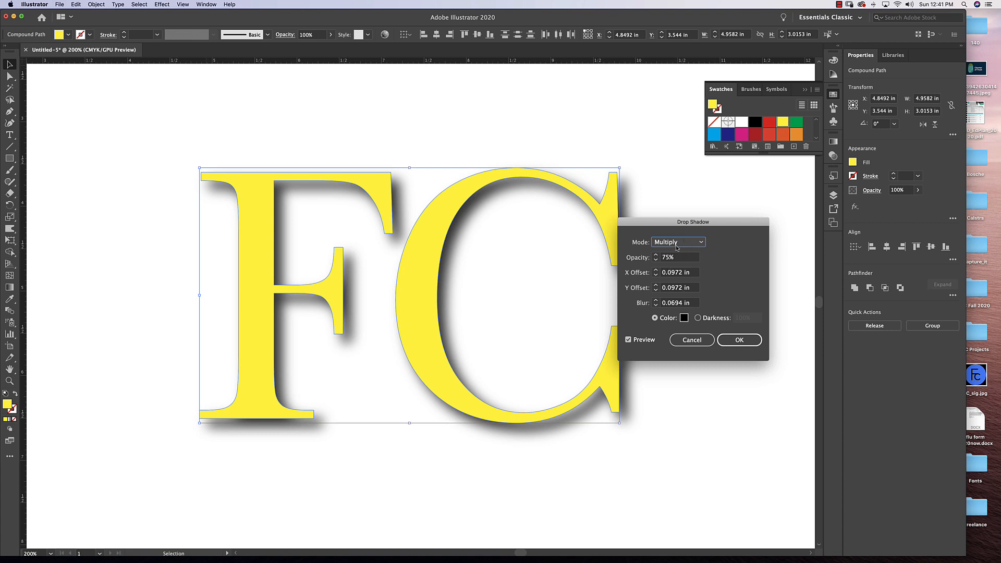
drag(694, 223, 724, 205)
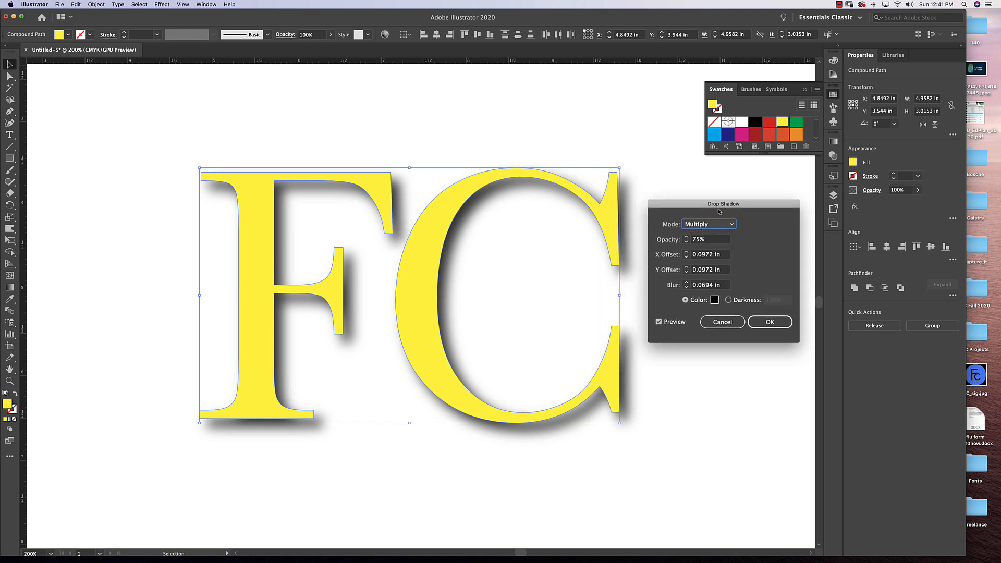
Set the drop shadow's X and Y offsets to 0.15 in and its blur to 0.07 in.
click(721, 255)
drag(721, 256, 691, 256)
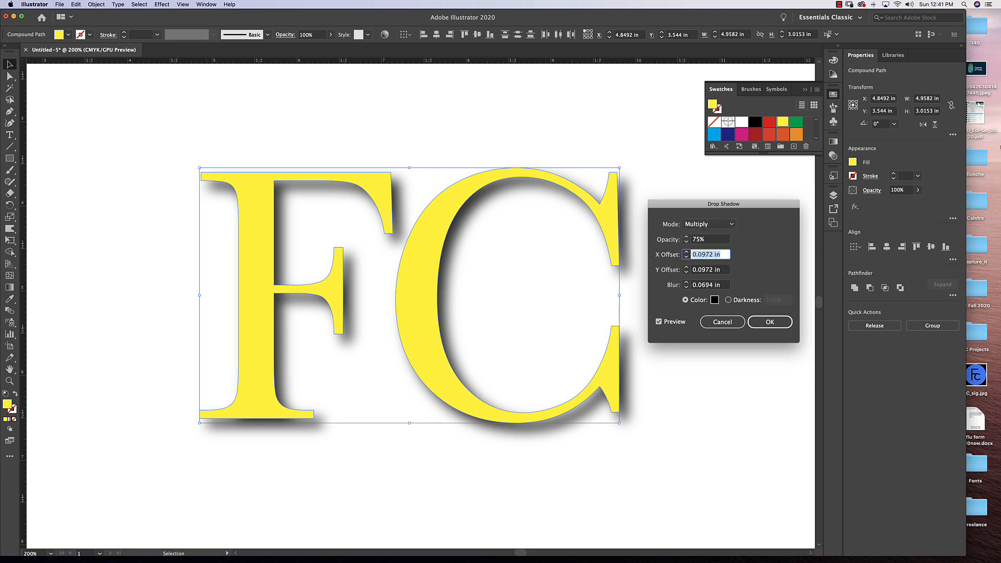
text(0.15)
key(Tab)
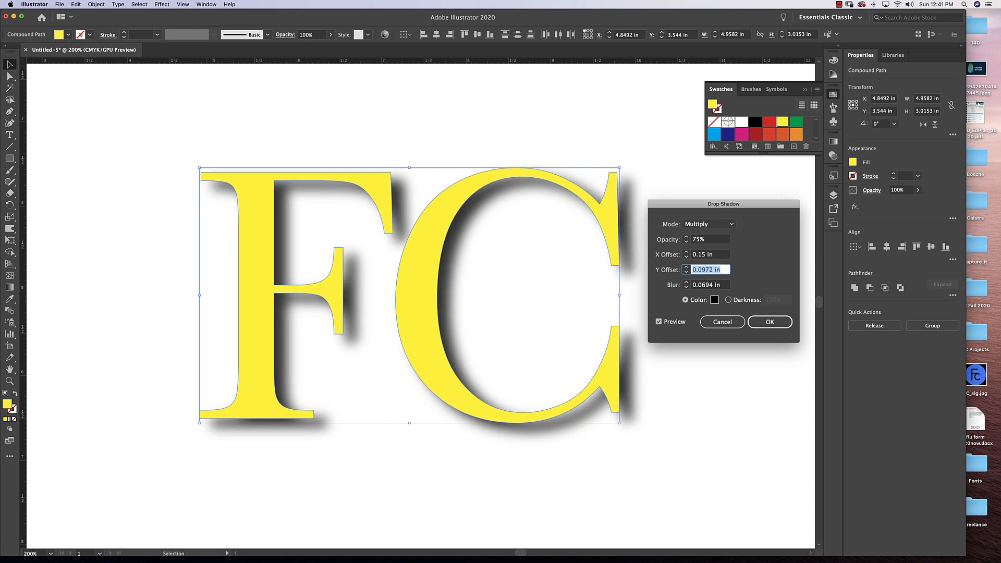
key(Tab)
text(0.15)
key(Tab)
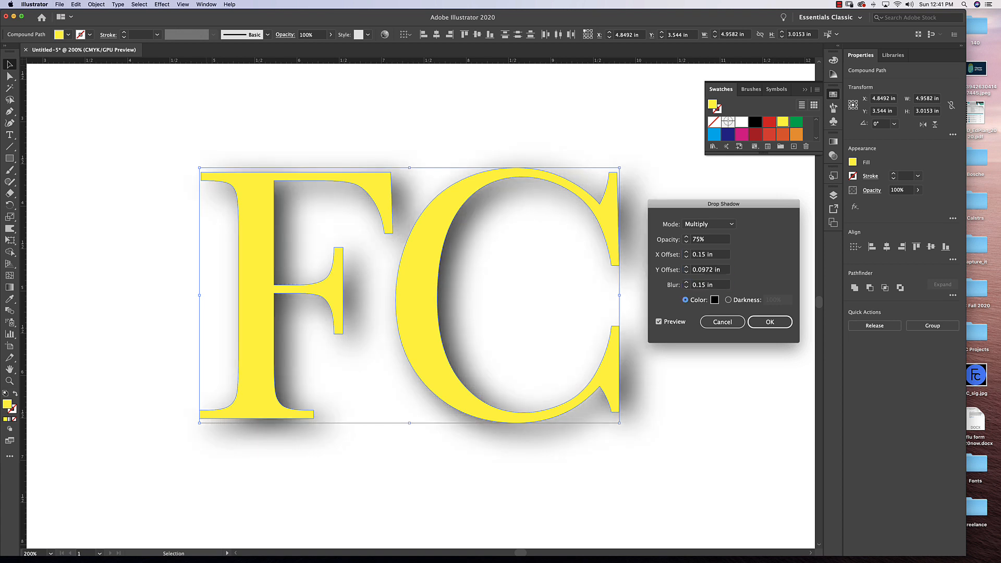
click(721, 270)
text(0.15)
key(Tab)
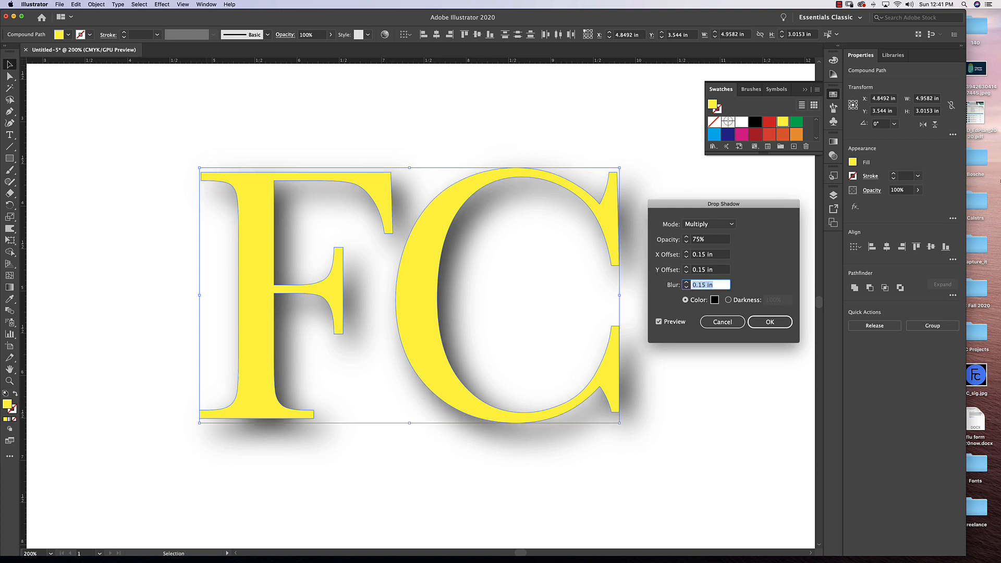
text(0.07)
key(Tab)
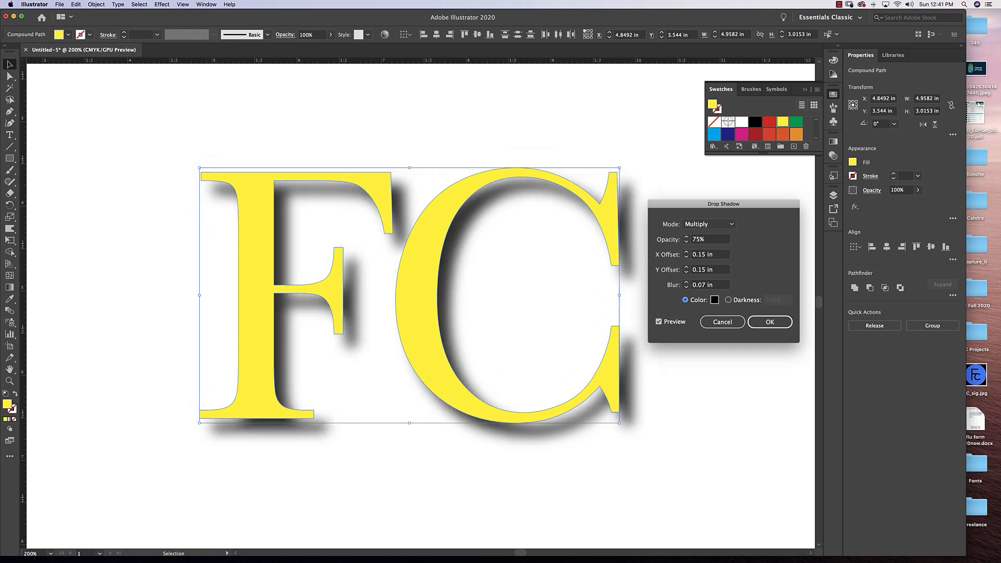
Try the drop shadow at 100% and 25% opacity, and set it back to 75%.
click(695, 239)
drag(714, 239, 670, 243)
text(100)
key(Tab)
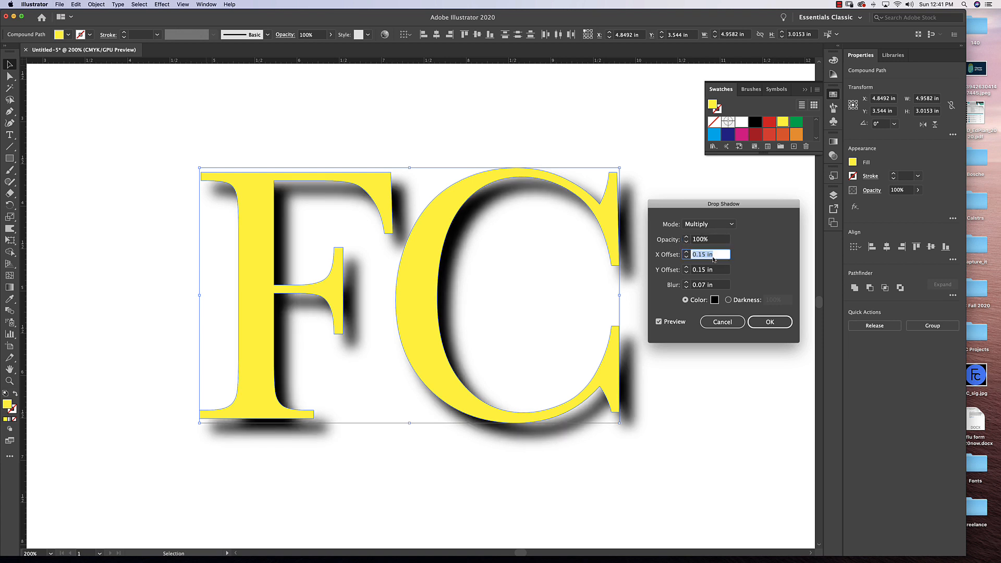
drag(715, 240, 660, 238)
text(25)
key(Tab)
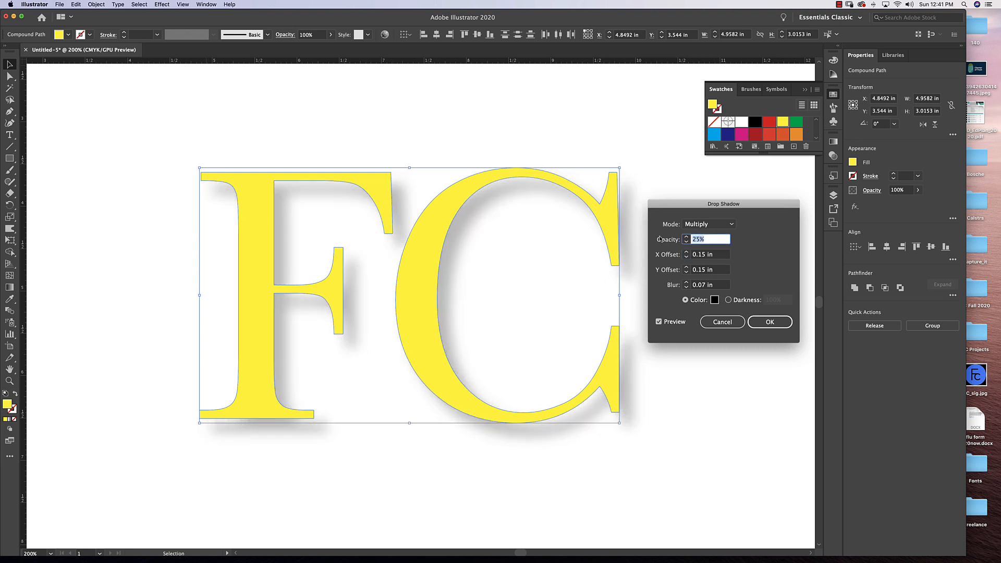
text(1)
text(75)
Change the drop shadow color to dark blue 000082 and apply the effect to the letters.
click(715, 300)
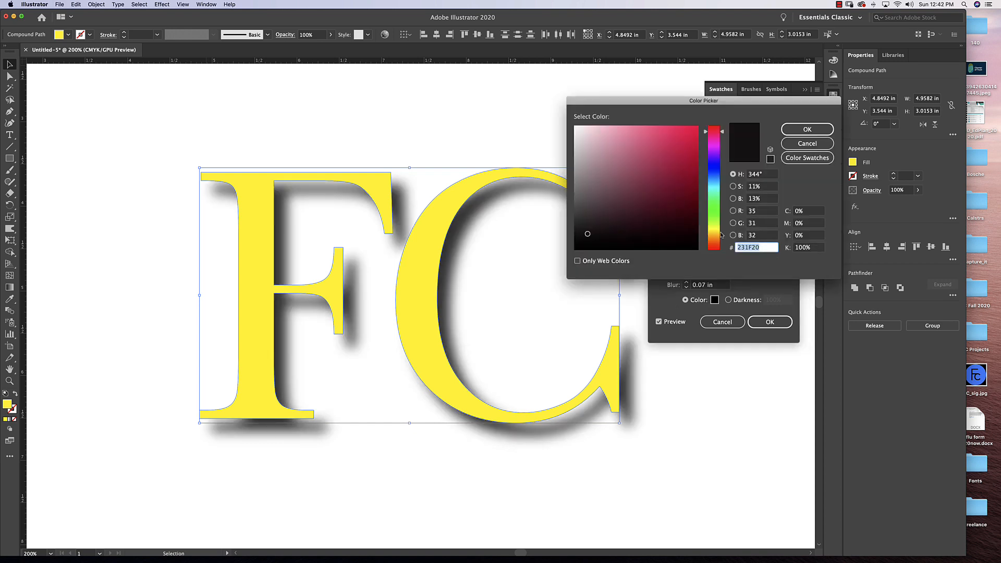
click(714, 168)
drag(690, 171, 708, 183)
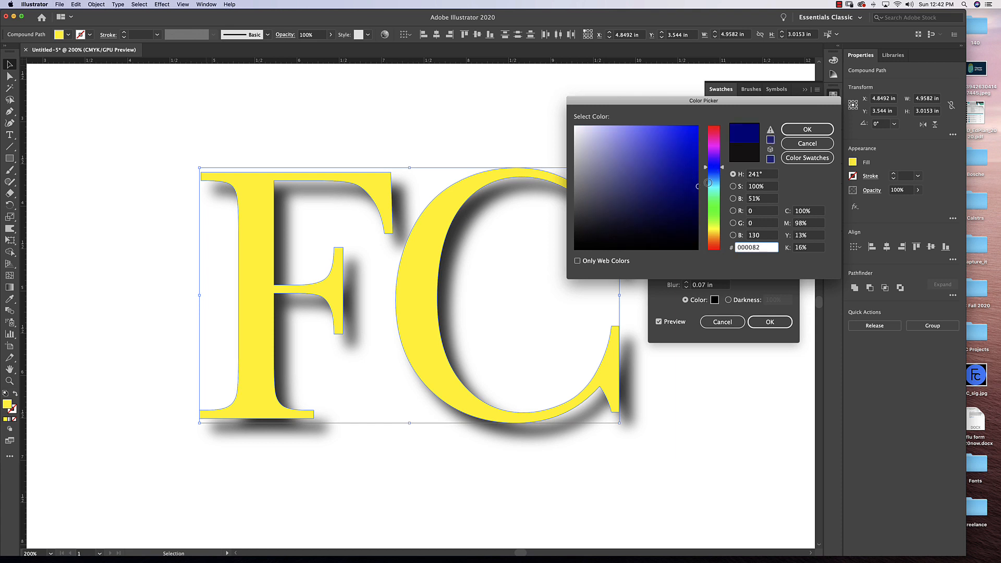
click(807, 129)
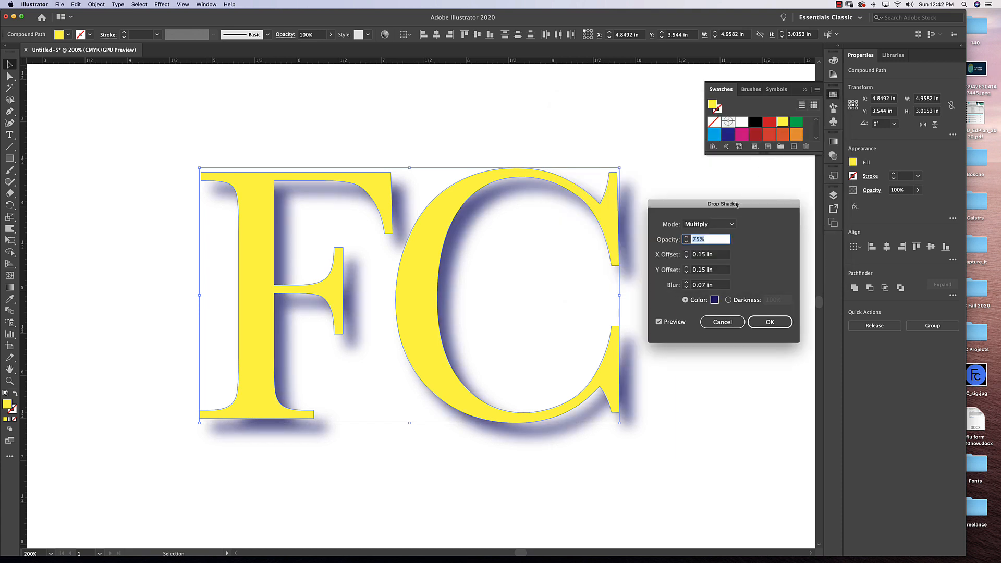
click(767, 322)
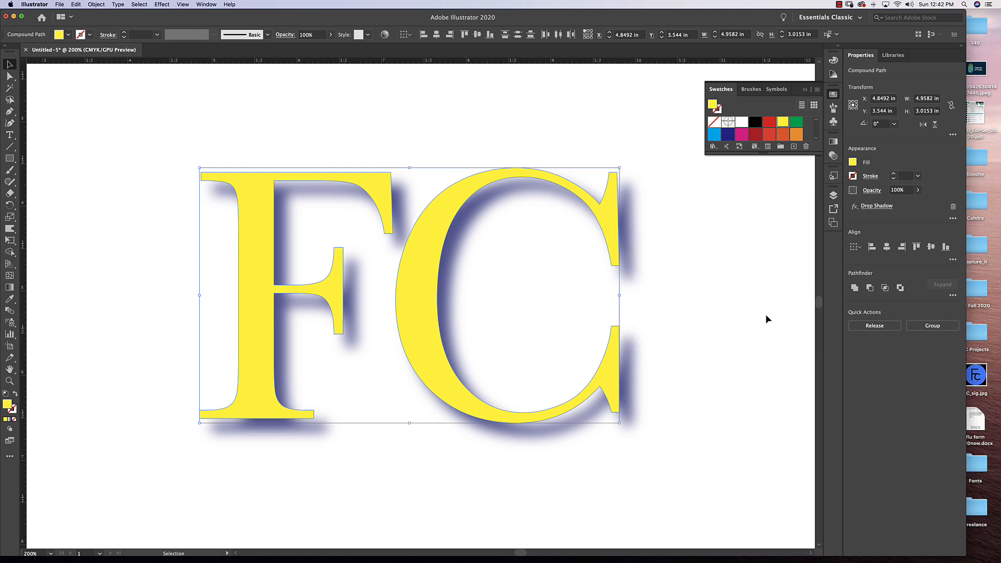
Undo the blue shadow and reapply the Drop Shadow effect to the letters with its color set to black 000000.
key(super+z)
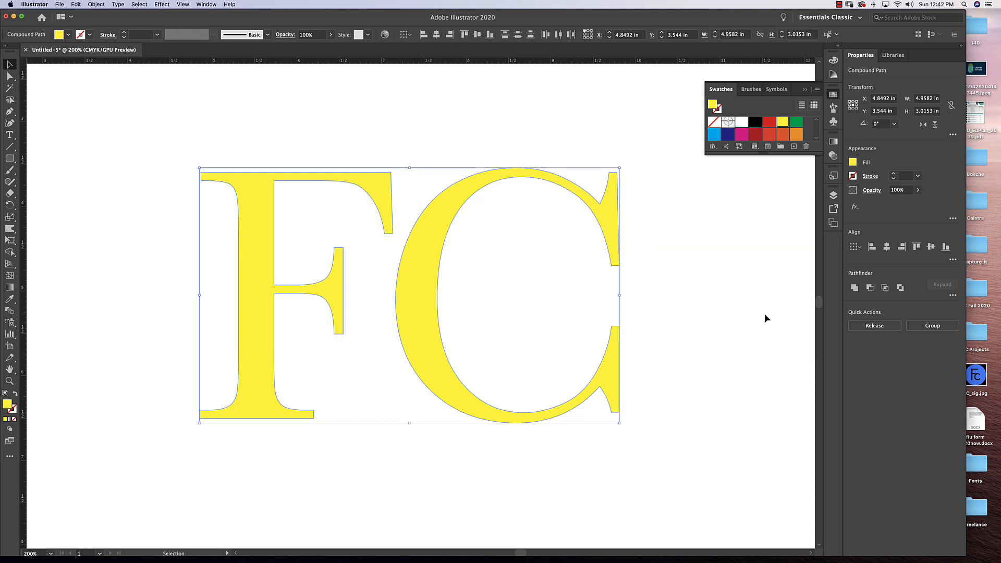
click(182, 5)
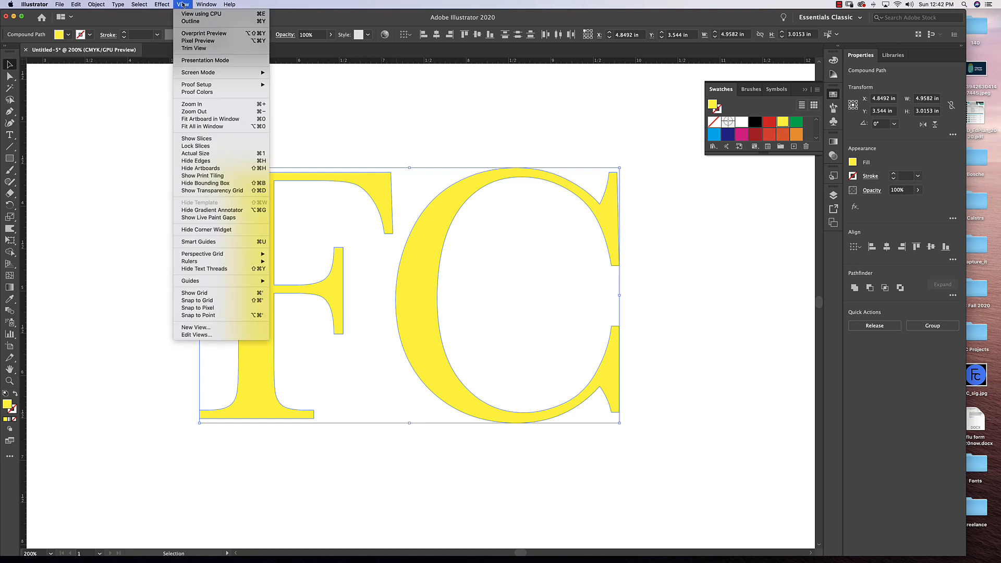
mouse_move(163, 4)
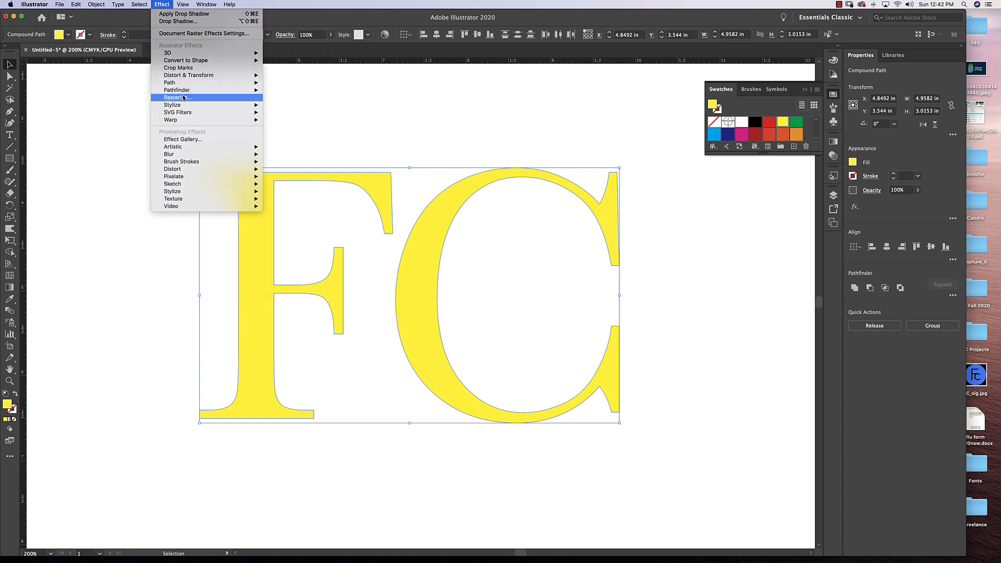
mouse_move(239, 106)
click(304, 108)
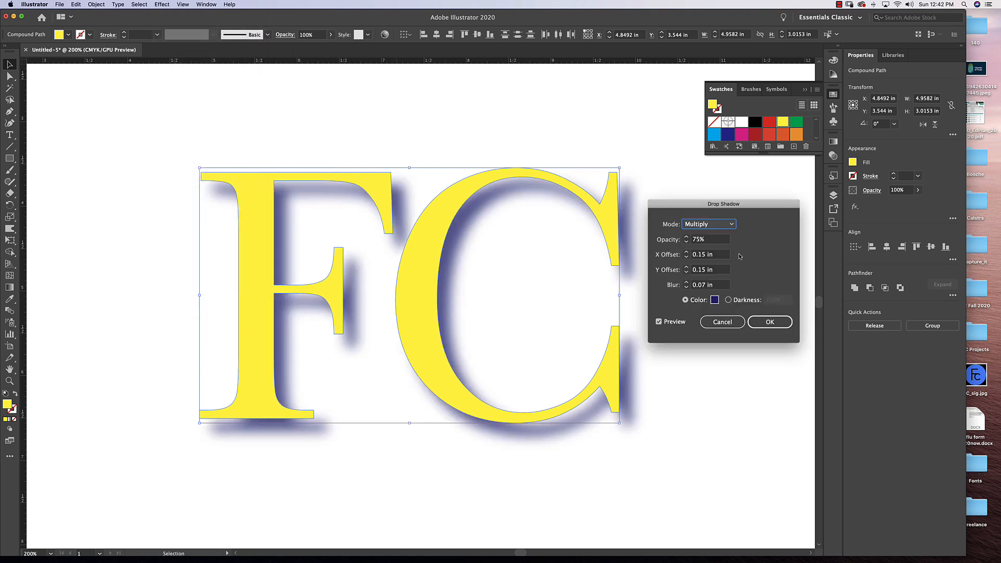
click(714, 300)
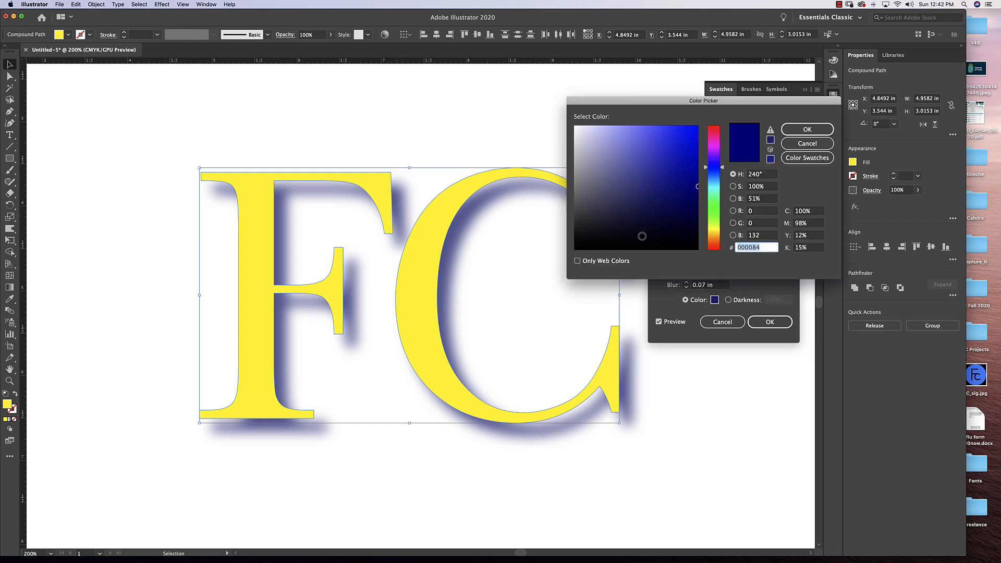
text(000000)
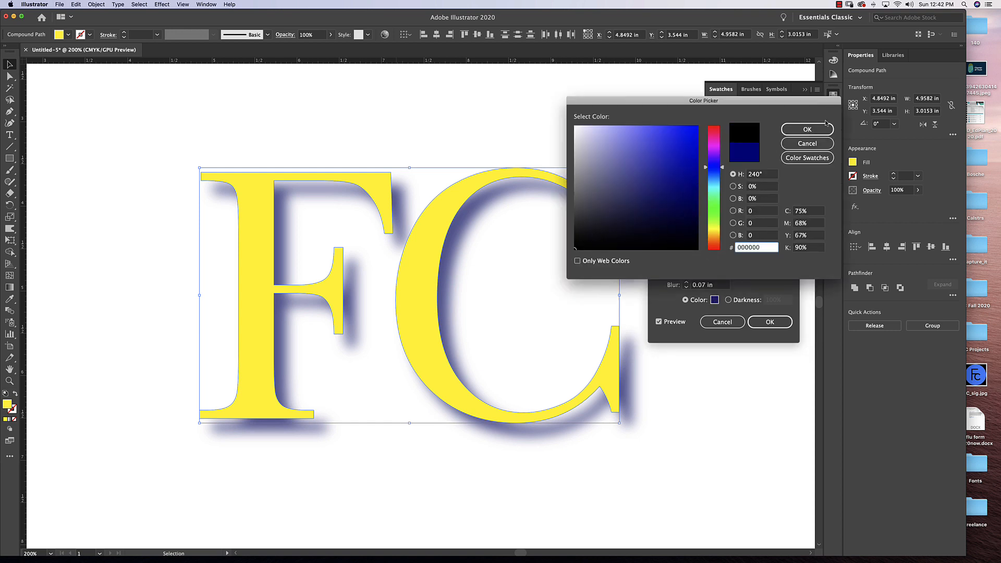
click(816, 131)
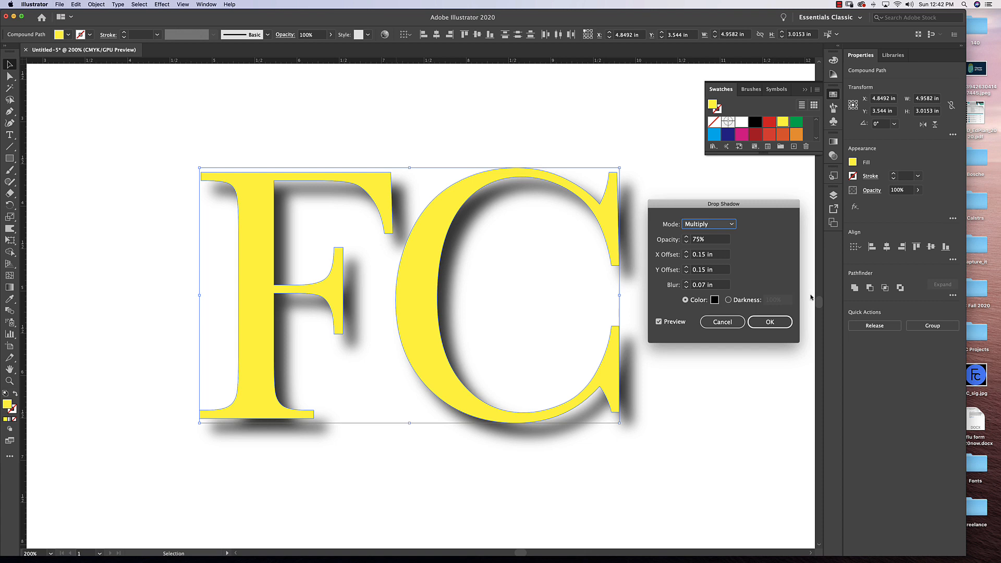
click(772, 324)
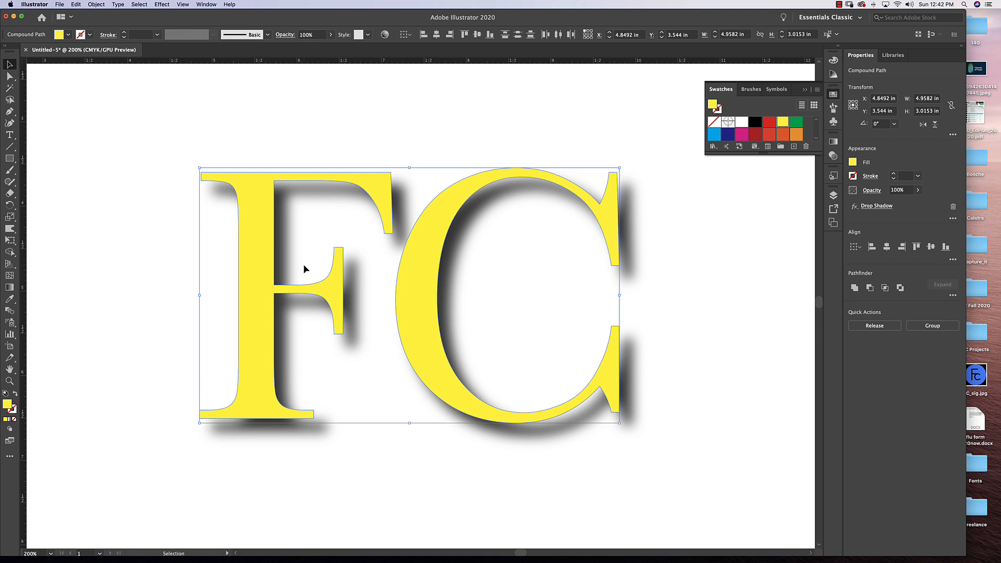
click(160, 5)
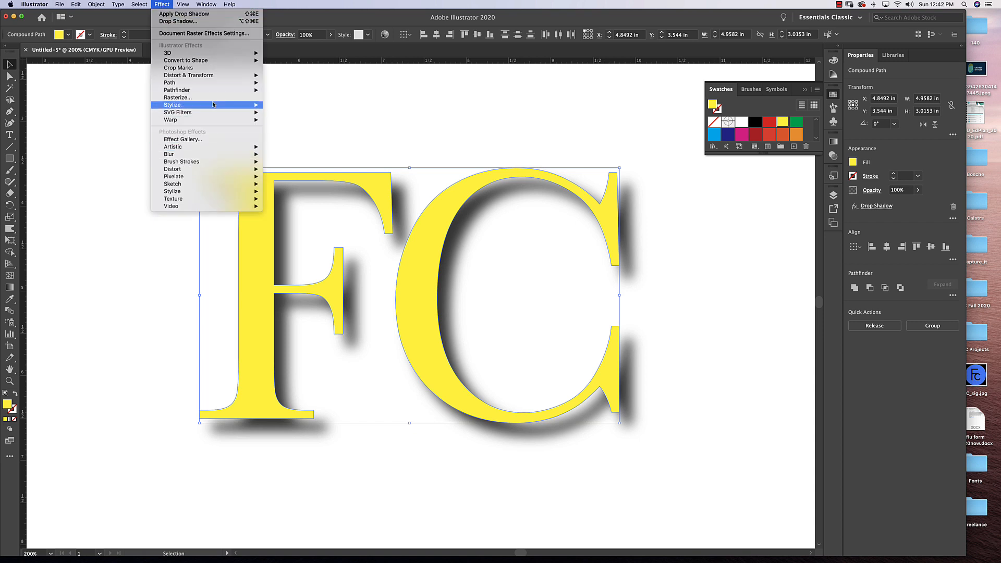
mouse_move(213, 105)
click(284, 106)
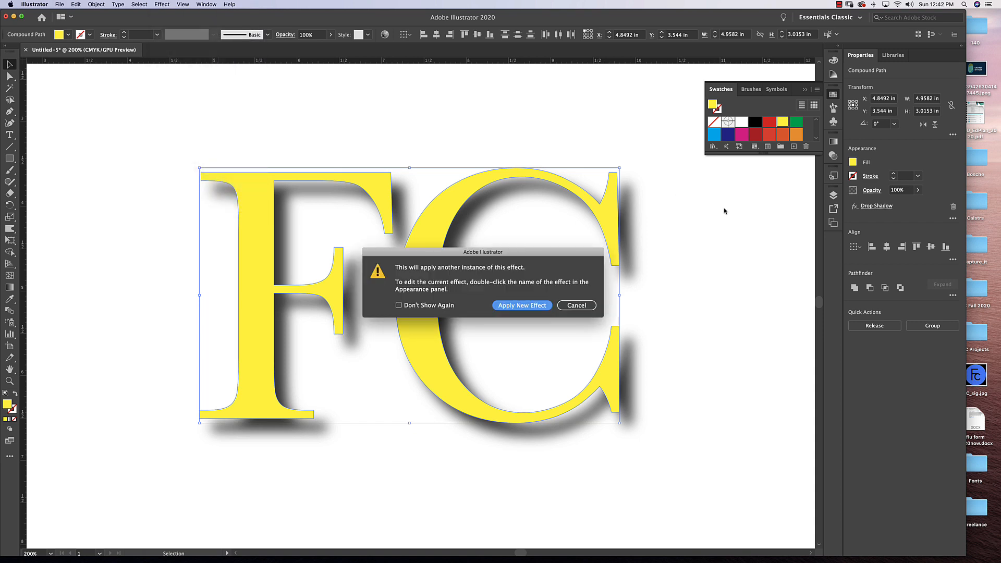
click(399, 306)
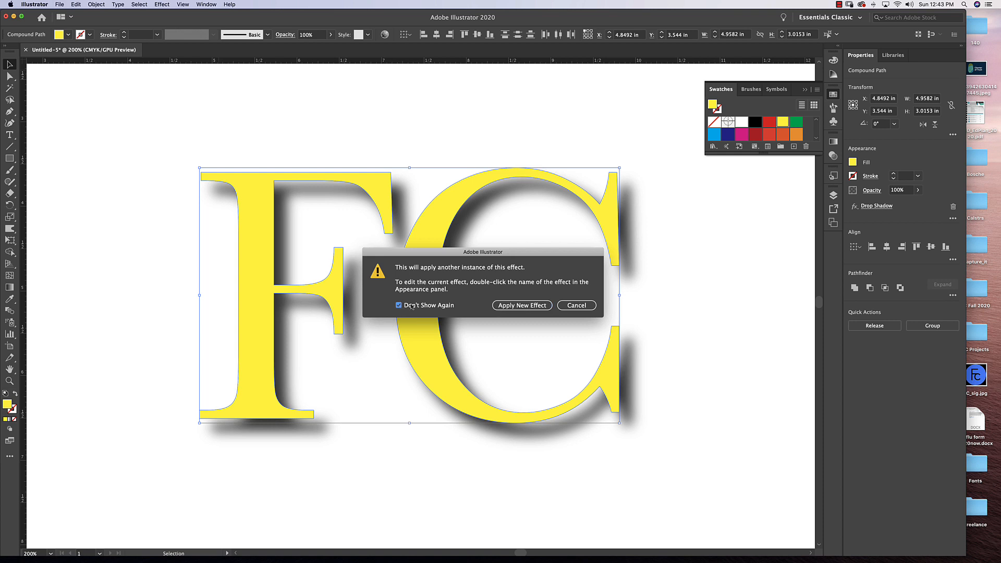
click(577, 305)
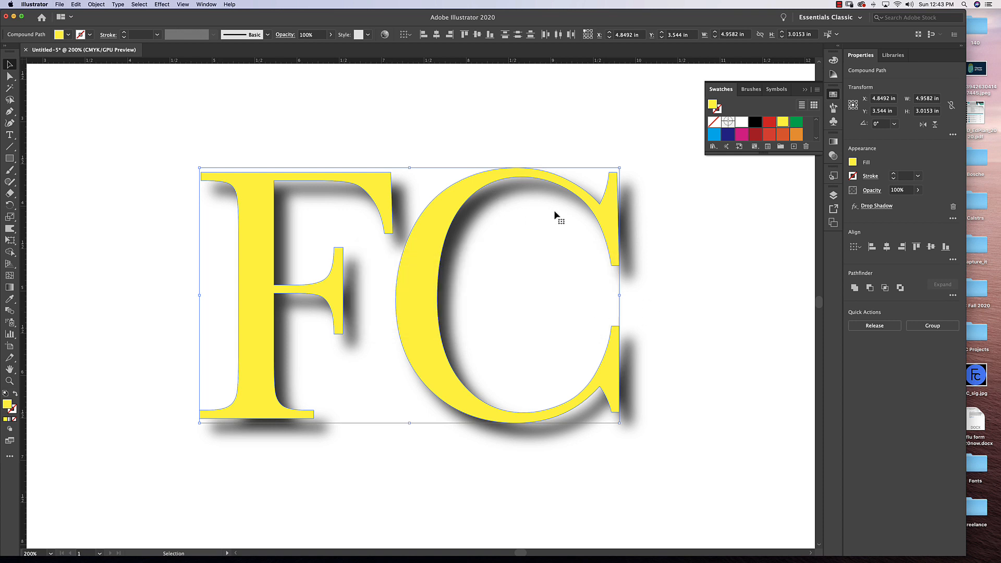
Reselect both letters, view their Drop Shadow settings from the appearance attributes, and delete the Drop Shadow effect.
click(320, 163)
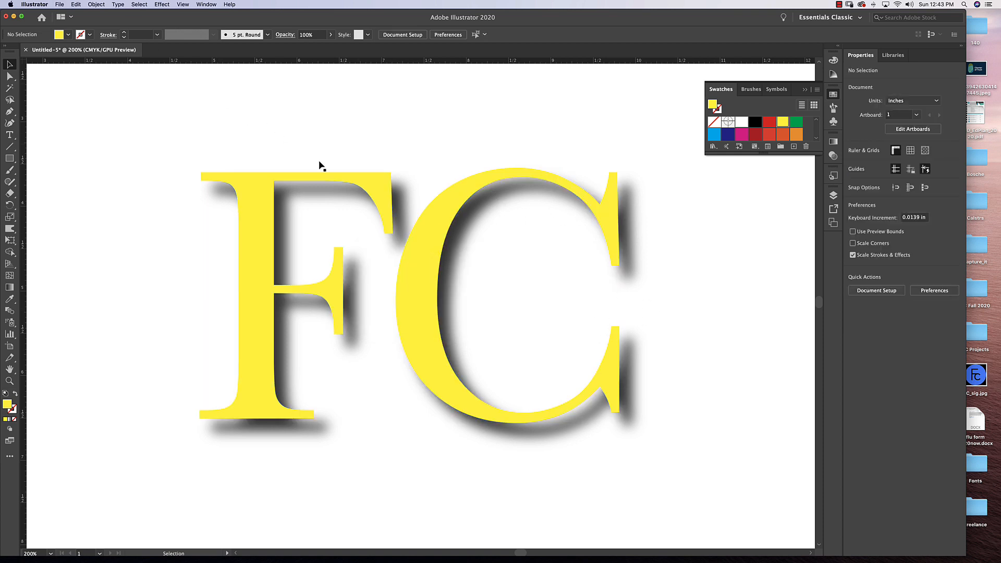
drag(331, 151, 420, 247)
click(206, 4)
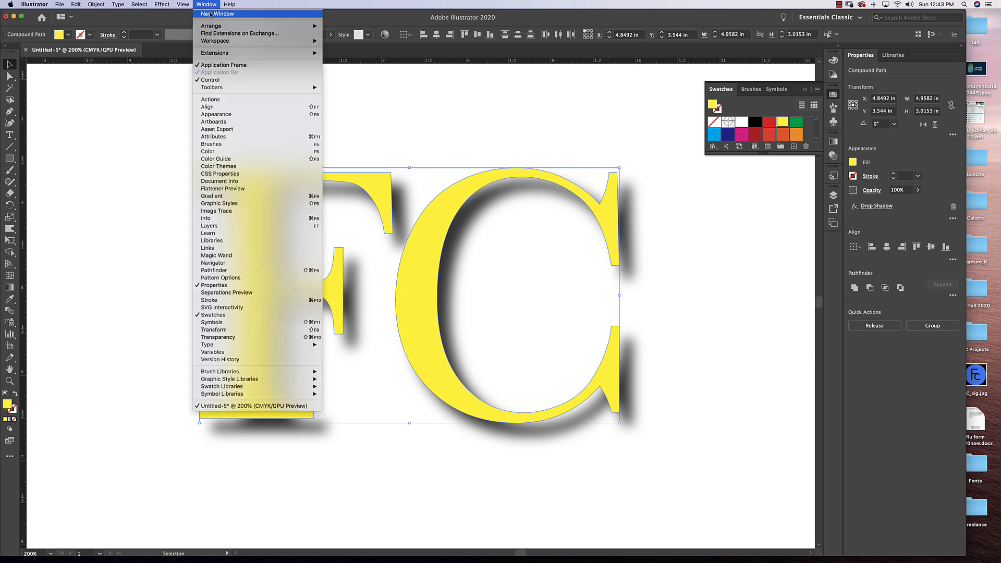
click(225, 114)
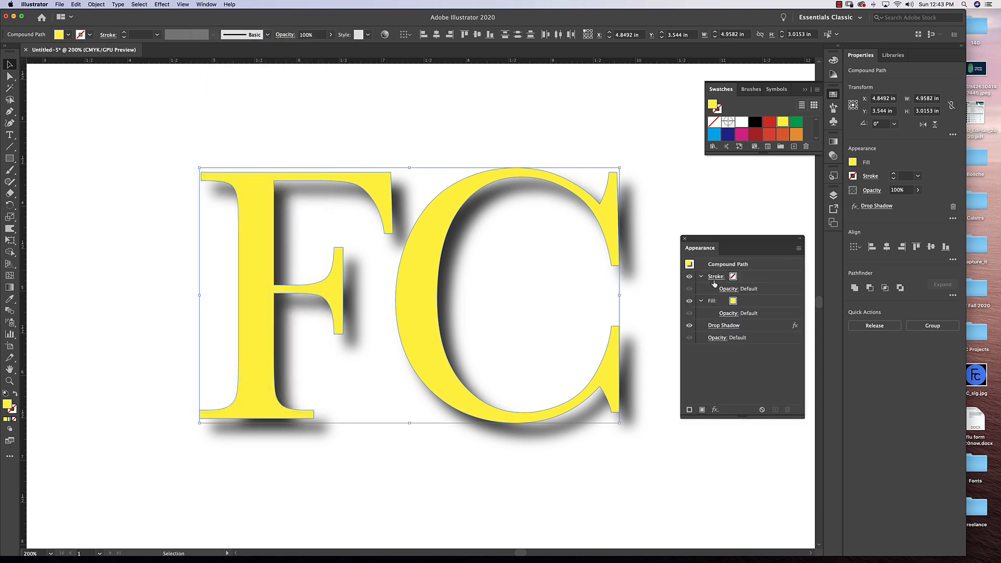
click(726, 325)
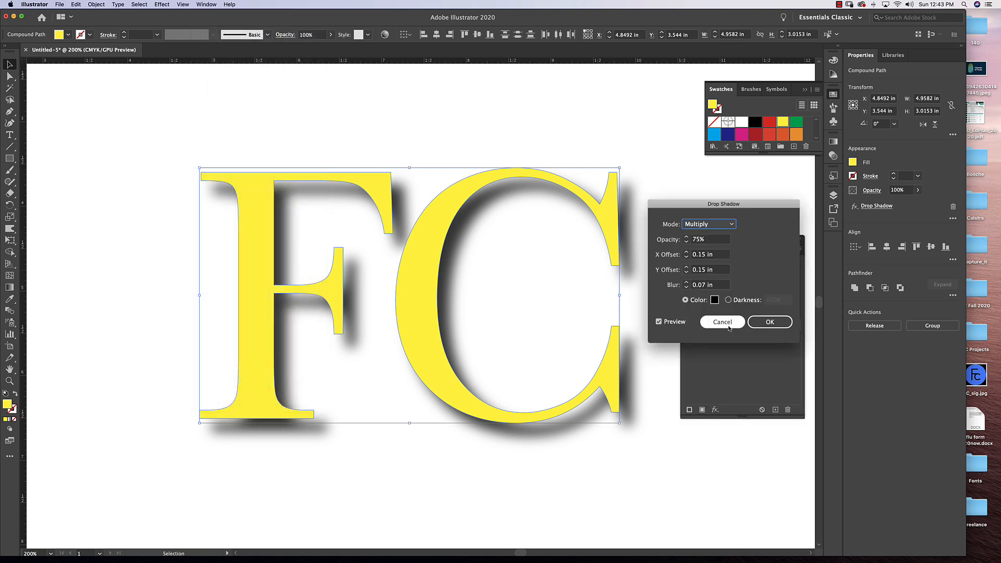
click(727, 324)
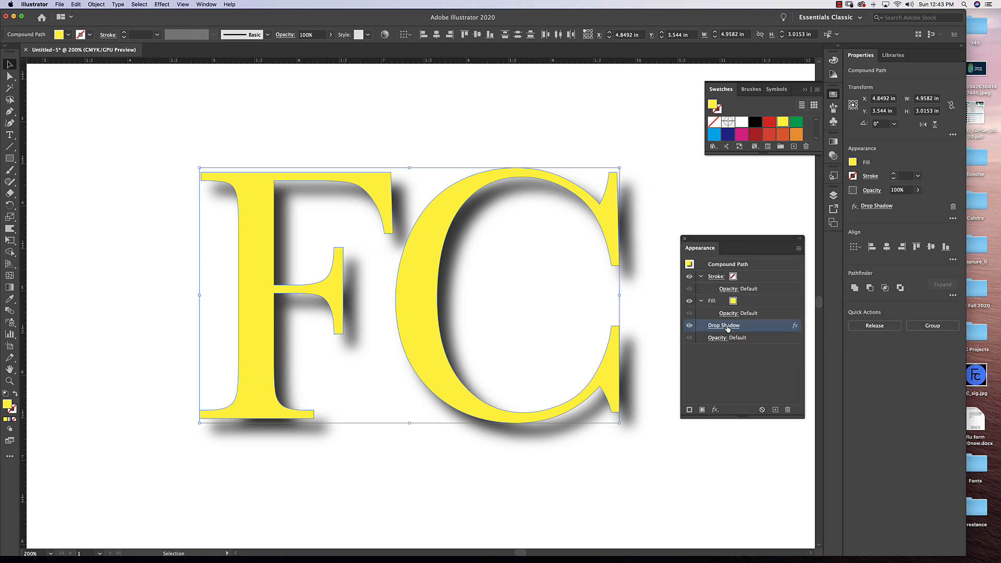
click(788, 410)
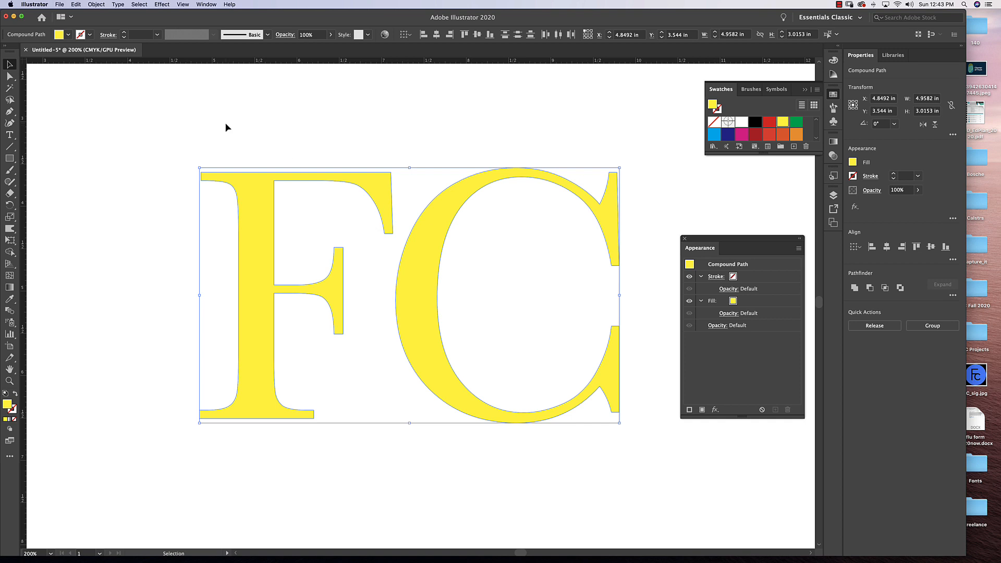
click(161, 5)
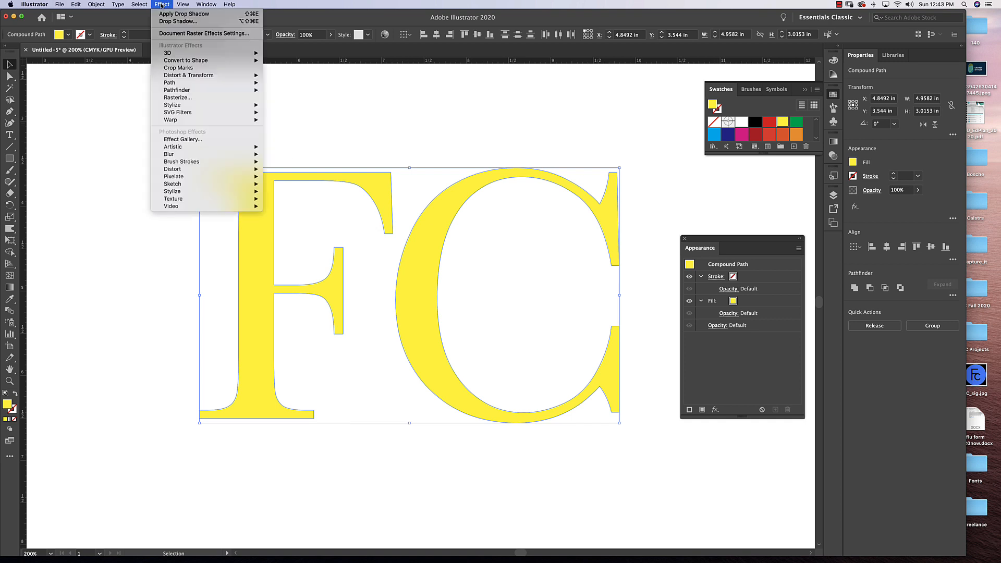
mouse_move(245, 105)
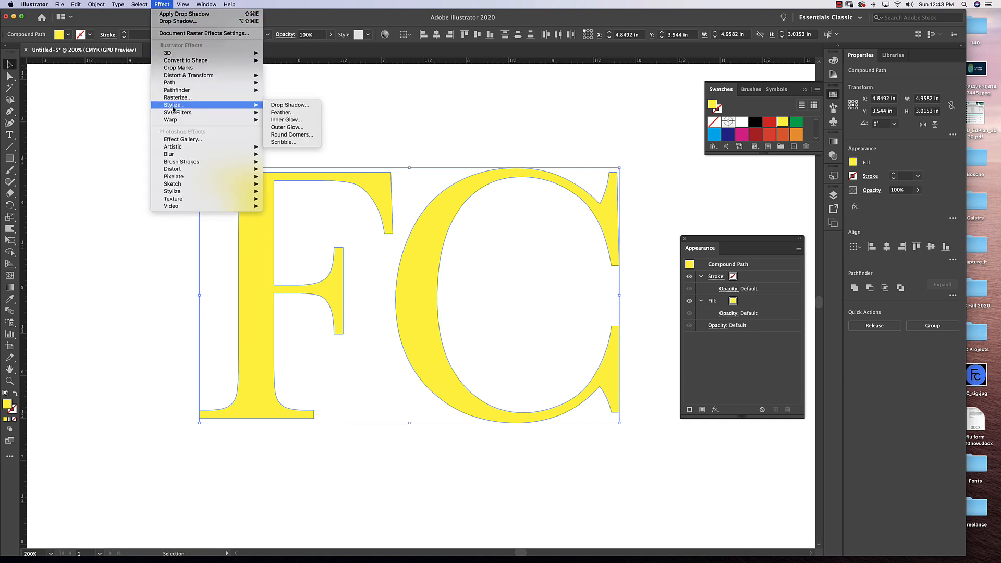
click(288, 120)
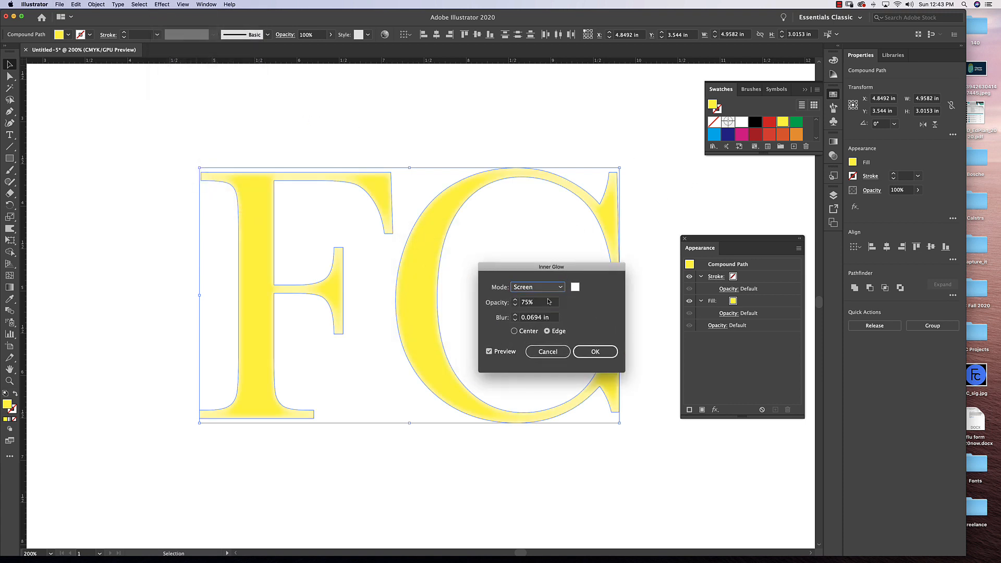
click(548, 351)
Select both yellow letters and fill them with the dark blue swatch.
drag(639, 157, 315, 272)
click(728, 134)
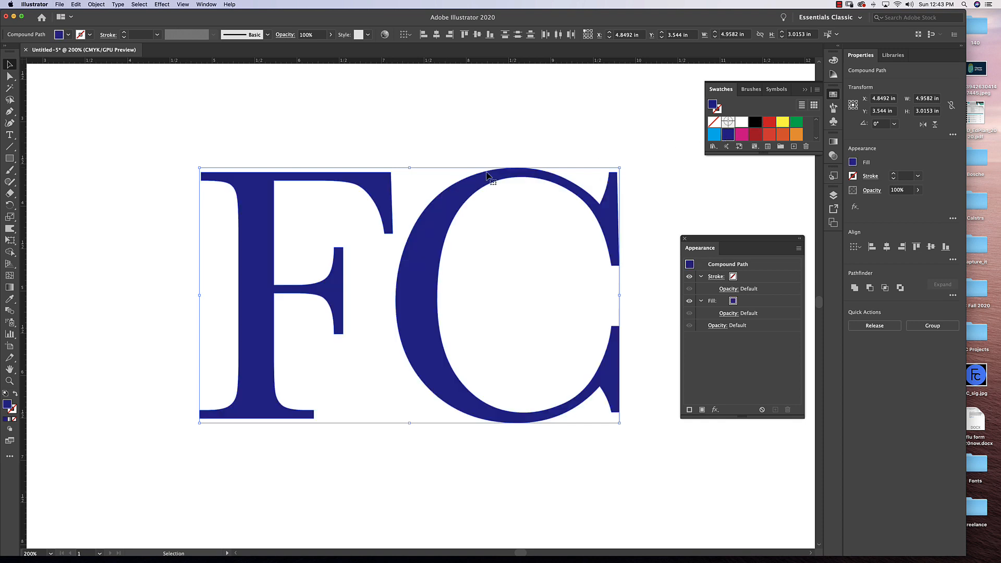
Preview a Stylize Inner Glow in Screen mode on the dark blue letters and set its color to cyan 03E7F9.
click(162, 4)
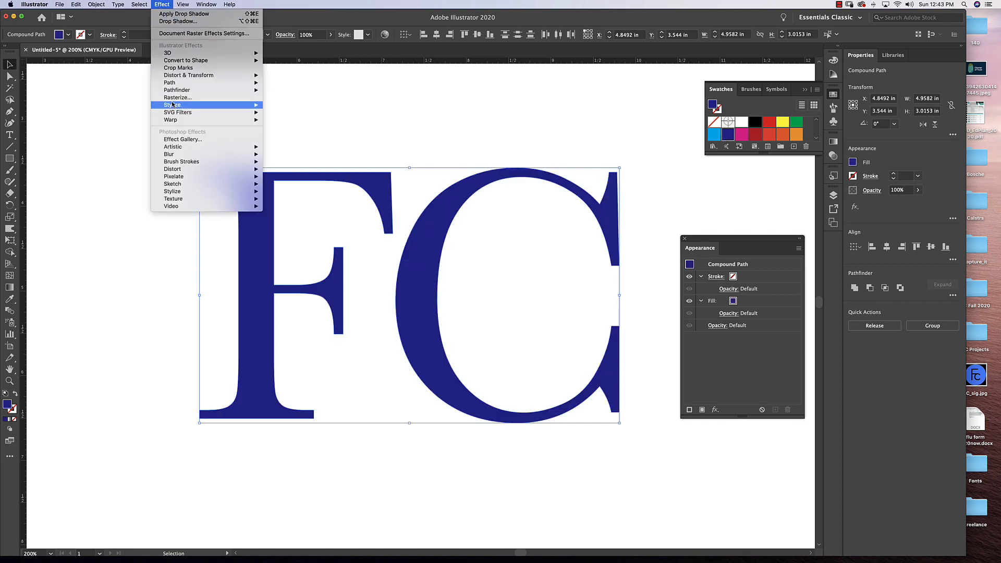
mouse_move(173, 104)
click(285, 121)
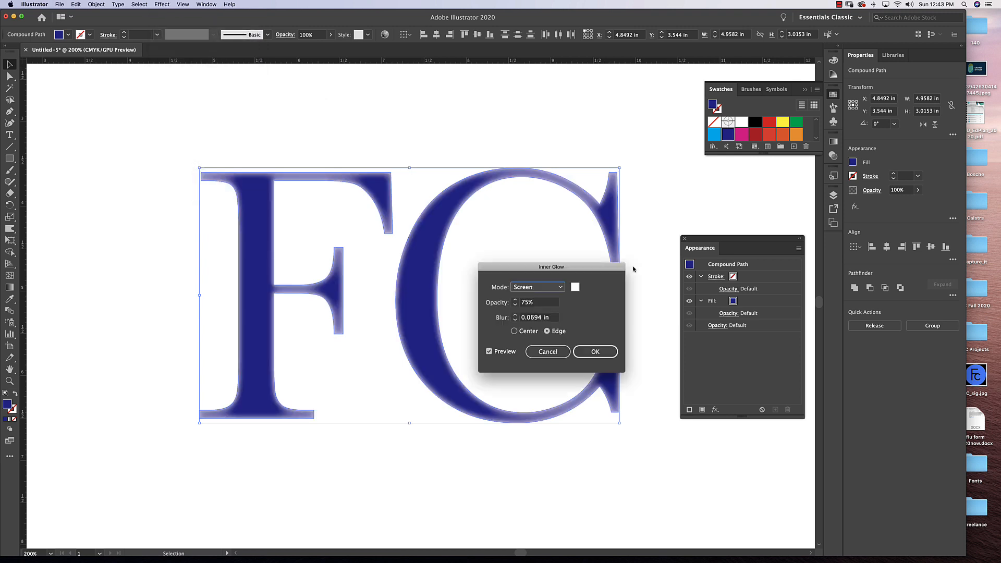
click(559, 290)
click(559, 289)
click(576, 288)
click(714, 186)
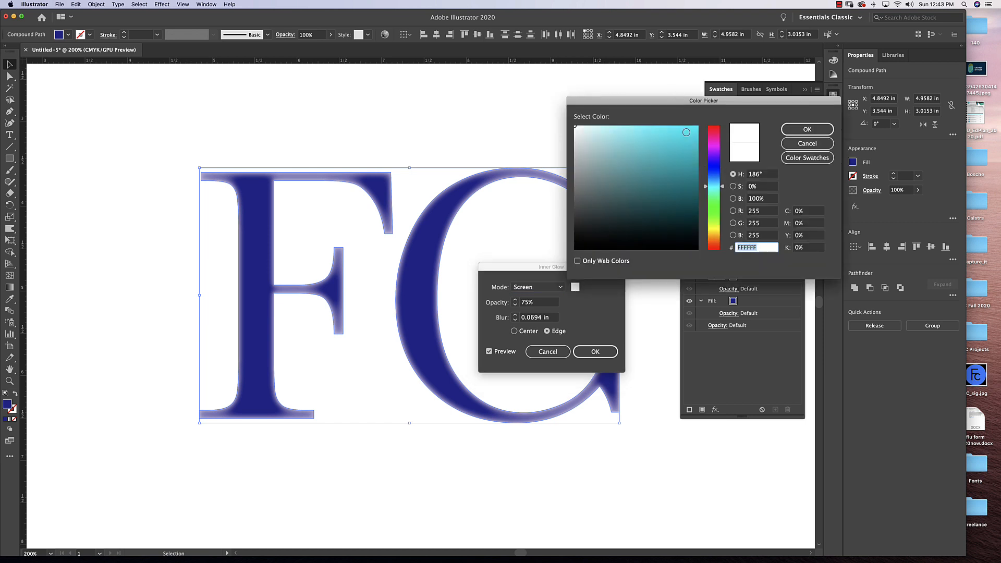
drag(686, 132, 698, 127)
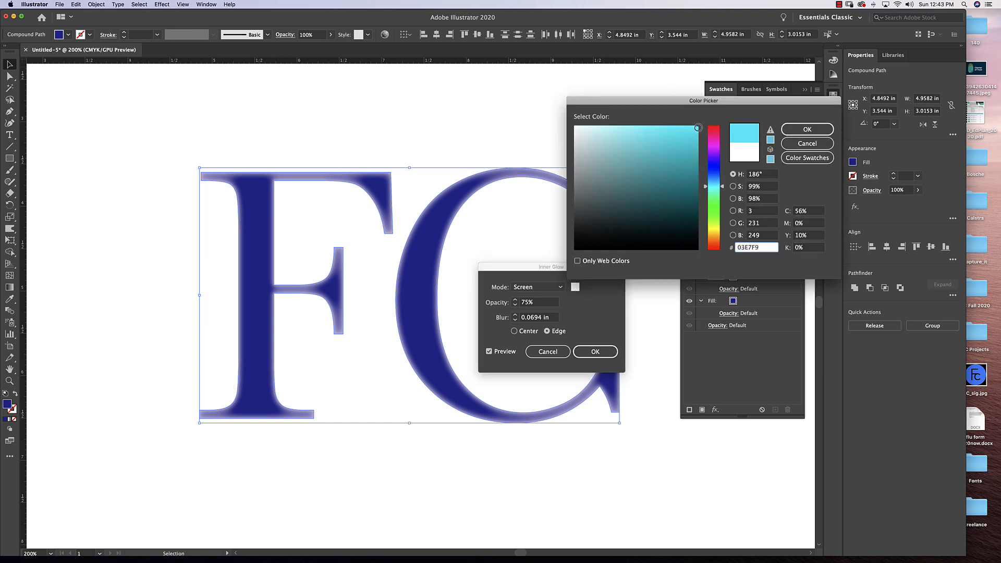
click(788, 132)
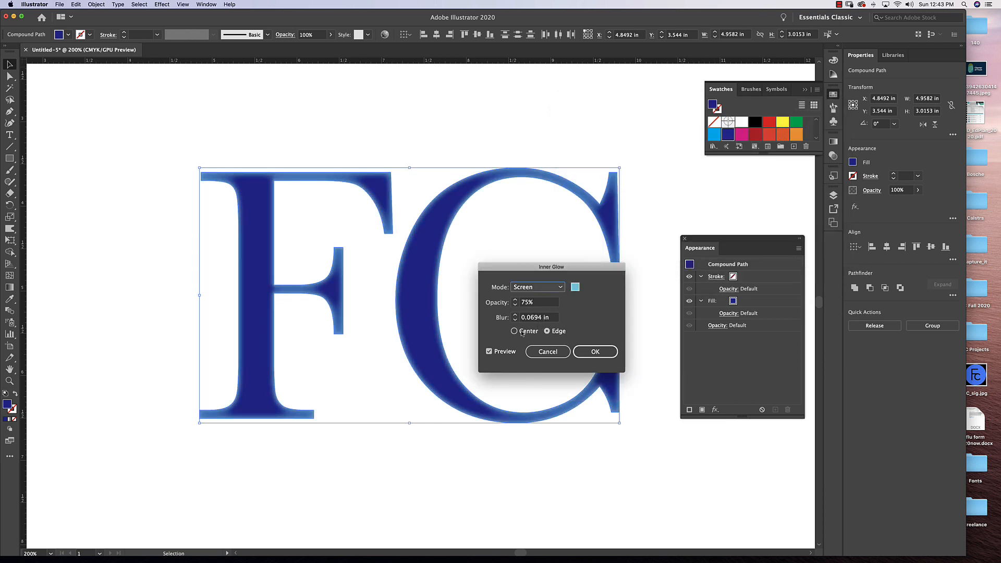
Try the inner glow from the center instead of the edge, and discard the effect.
click(515, 331)
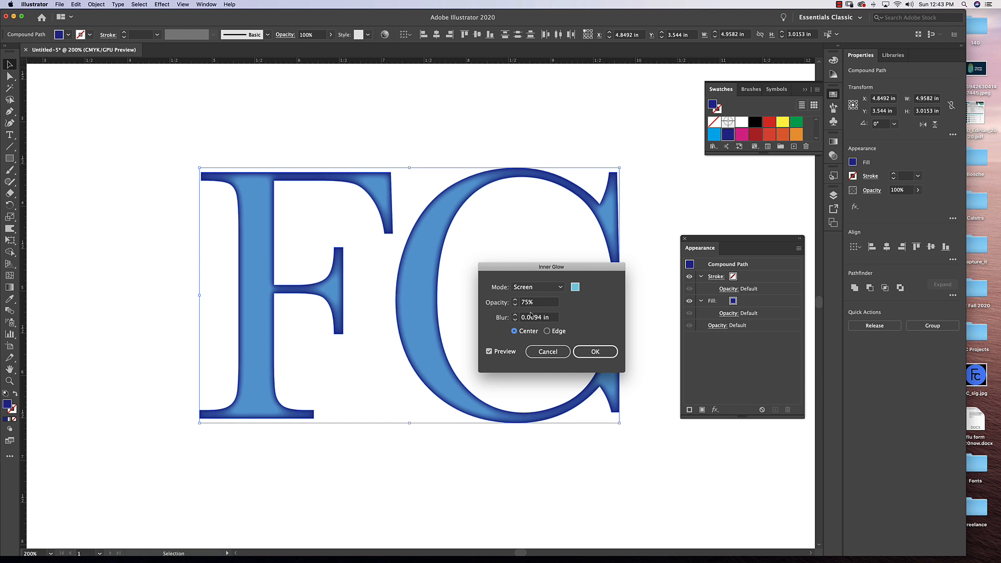
click(595, 353)
click(546, 352)
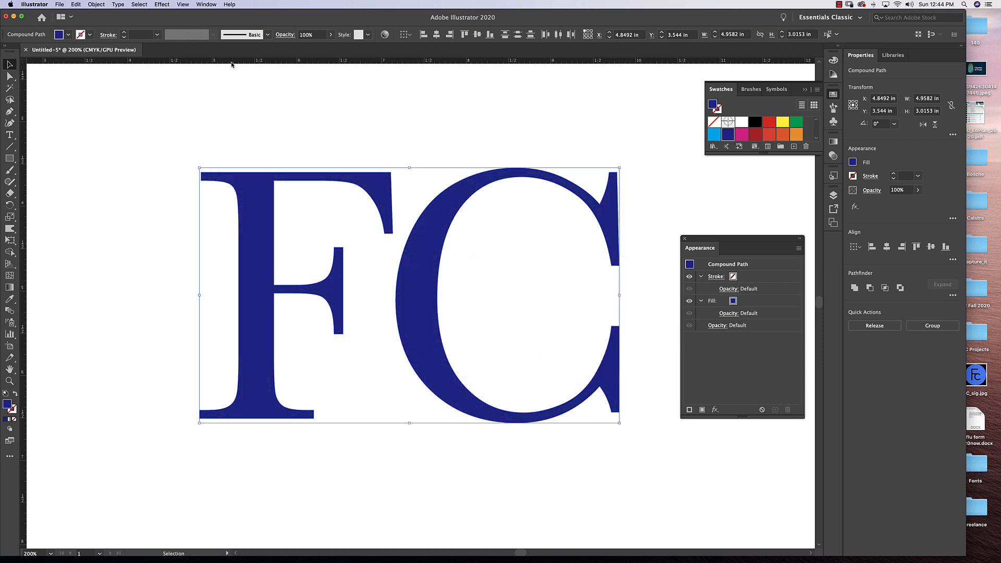
Start a Stylize Outer Glow effect on the dark blue FC letters and set its blending mode to Multiply.
click(162, 4)
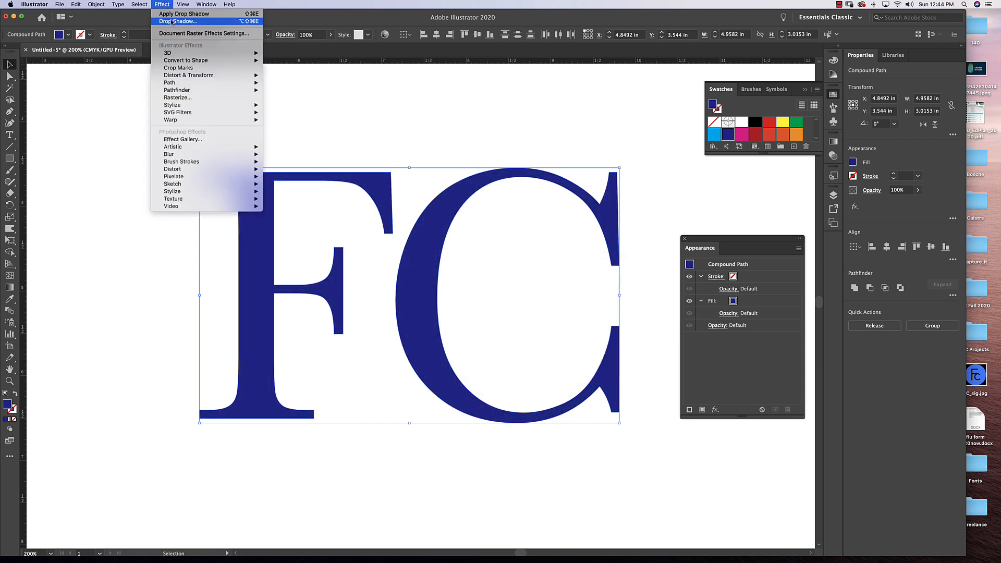
mouse_move(224, 105)
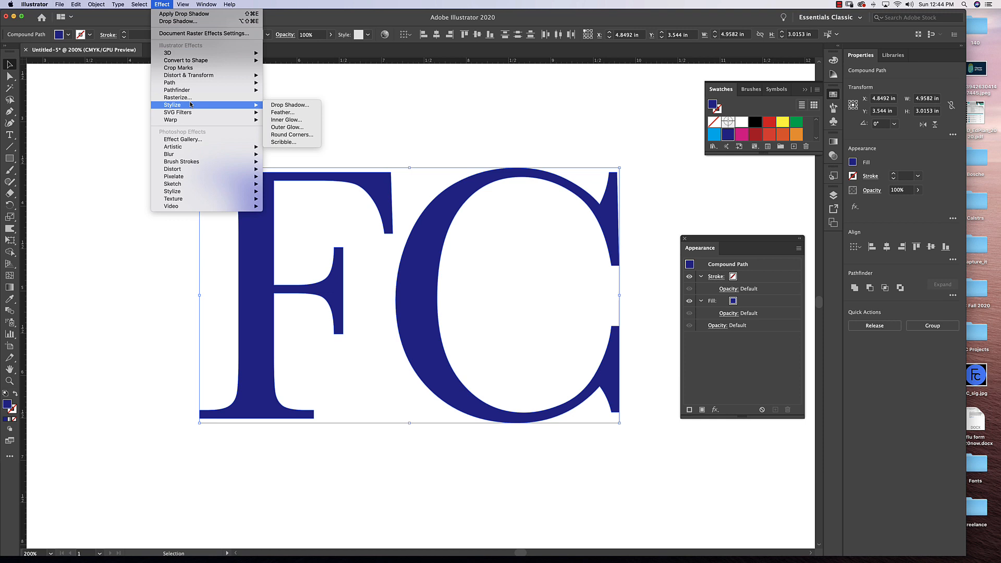
click(306, 127)
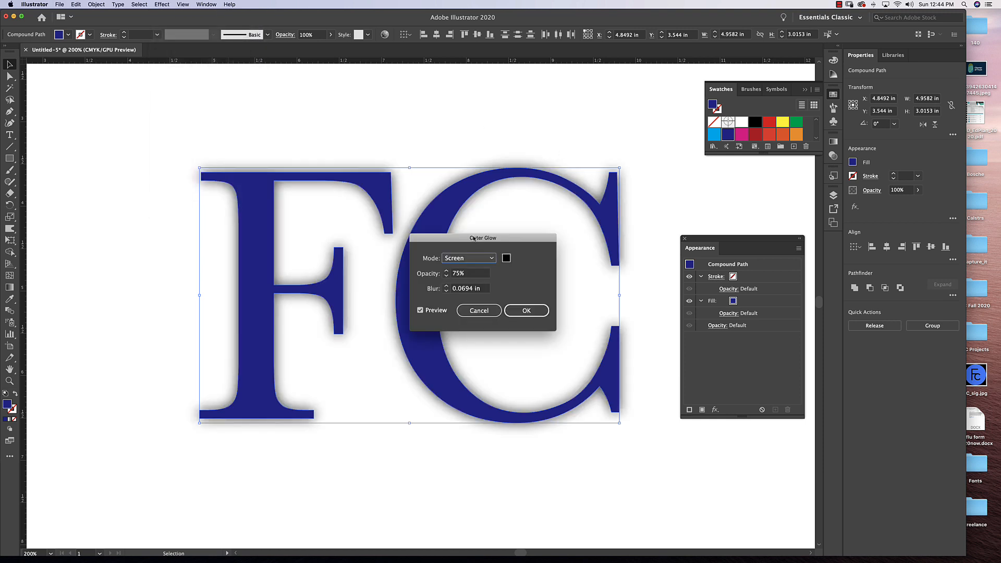
drag(477, 241, 547, 246)
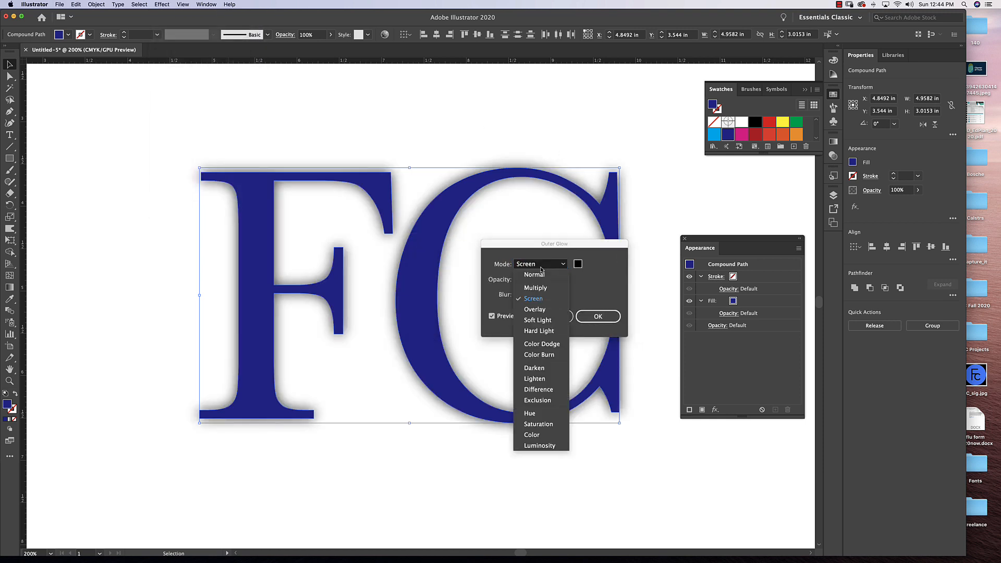
click(540, 265)
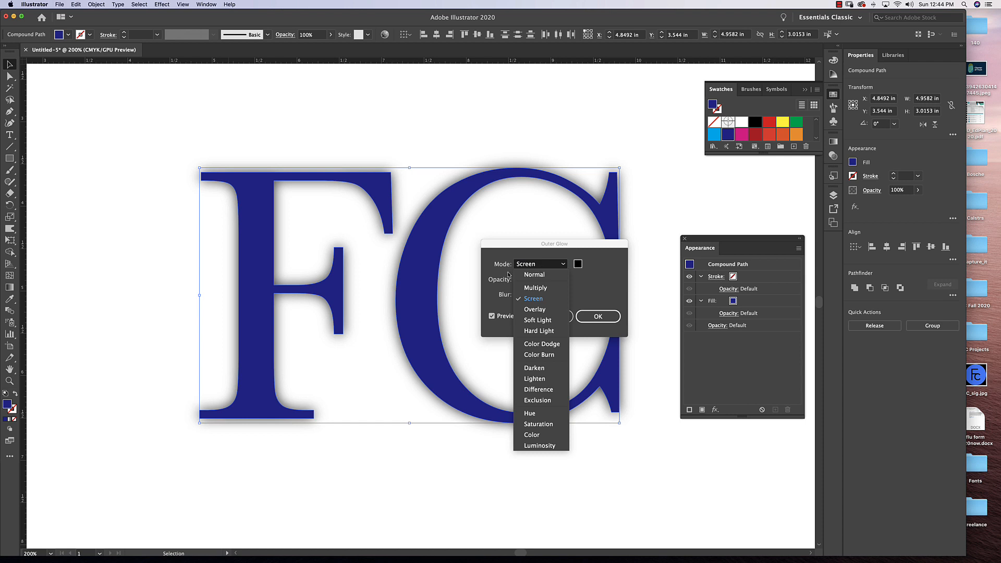
click(537, 266)
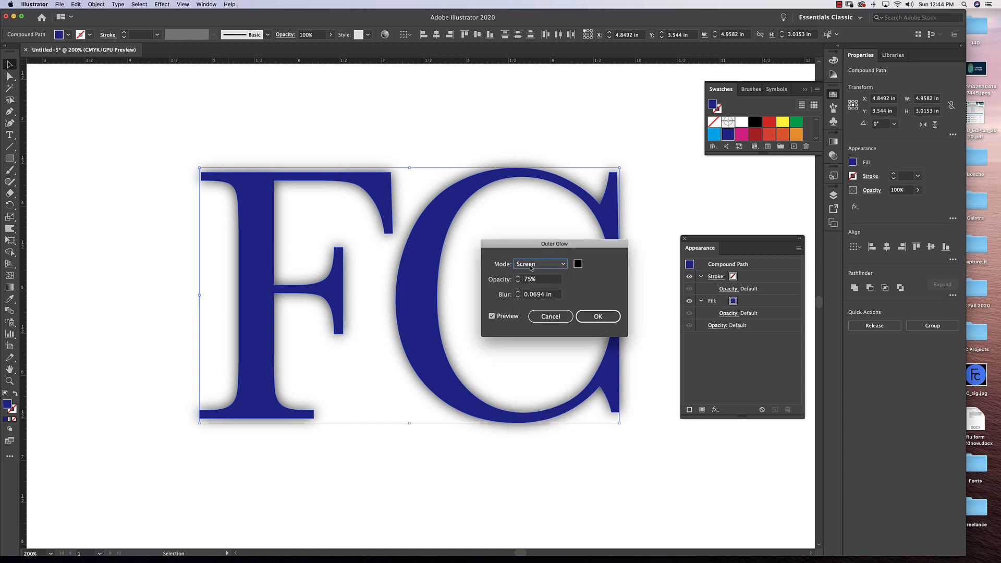
click(532, 266)
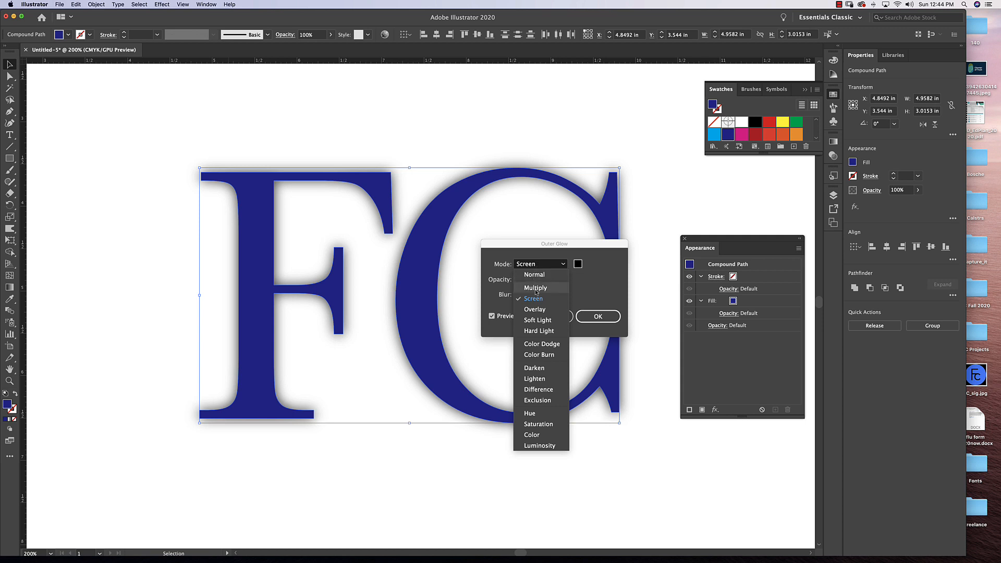
click(536, 288)
Set the outer glow's color to light blue 00CFFF.
click(579, 265)
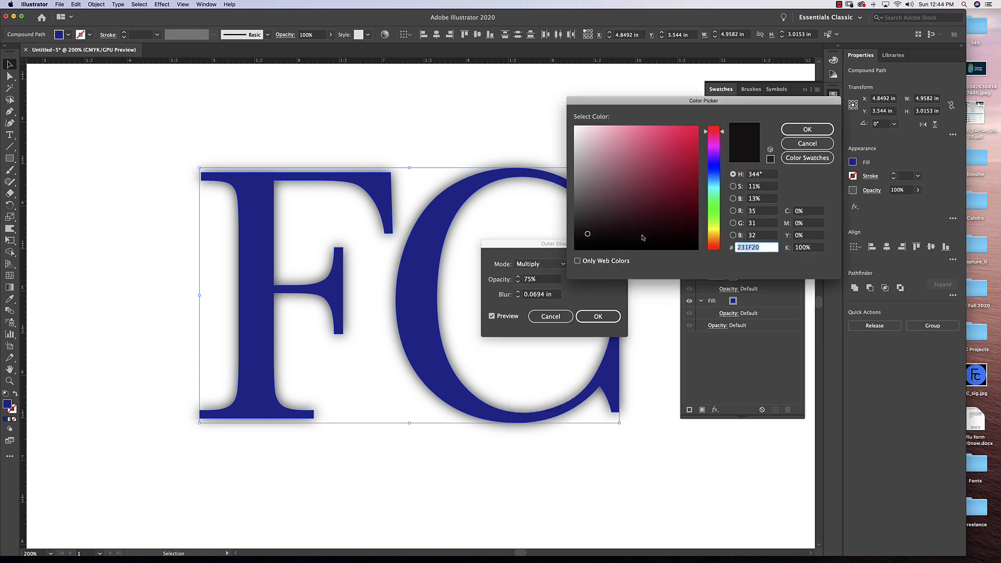
text(00CFFF)
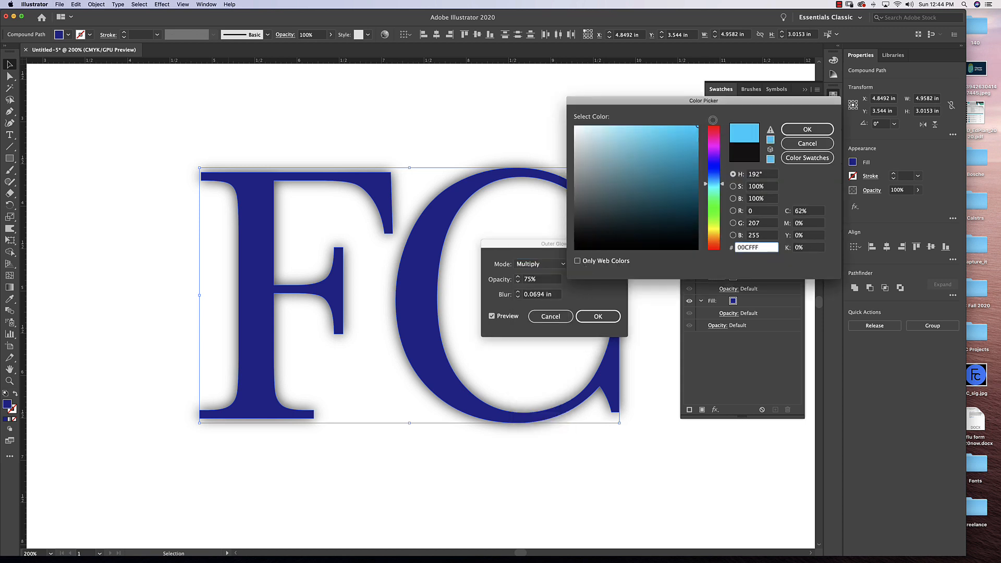
click(807, 130)
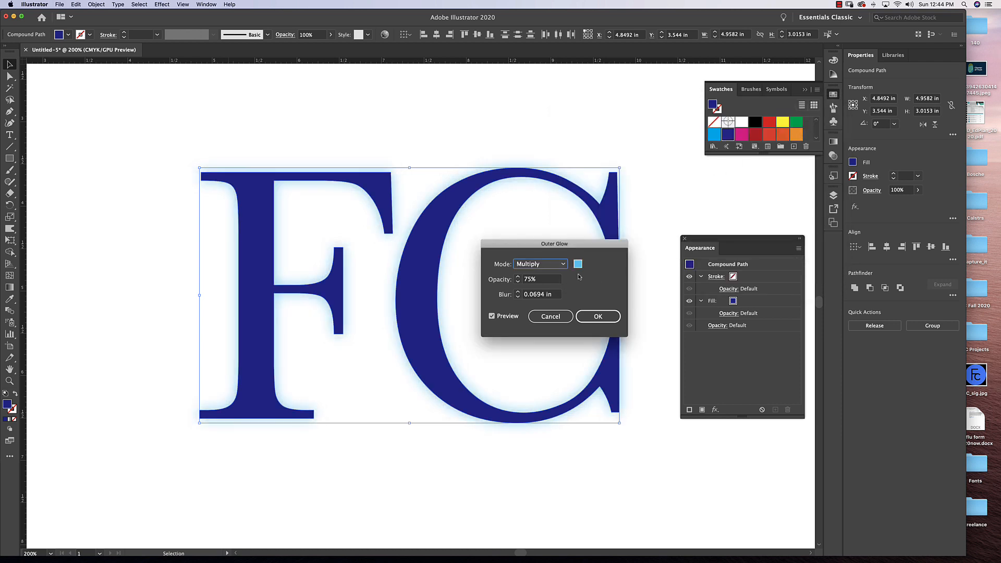
Change the outer glow's mode to Normal, set its opacity to 100%, and apply the effect to the letters.
click(539, 265)
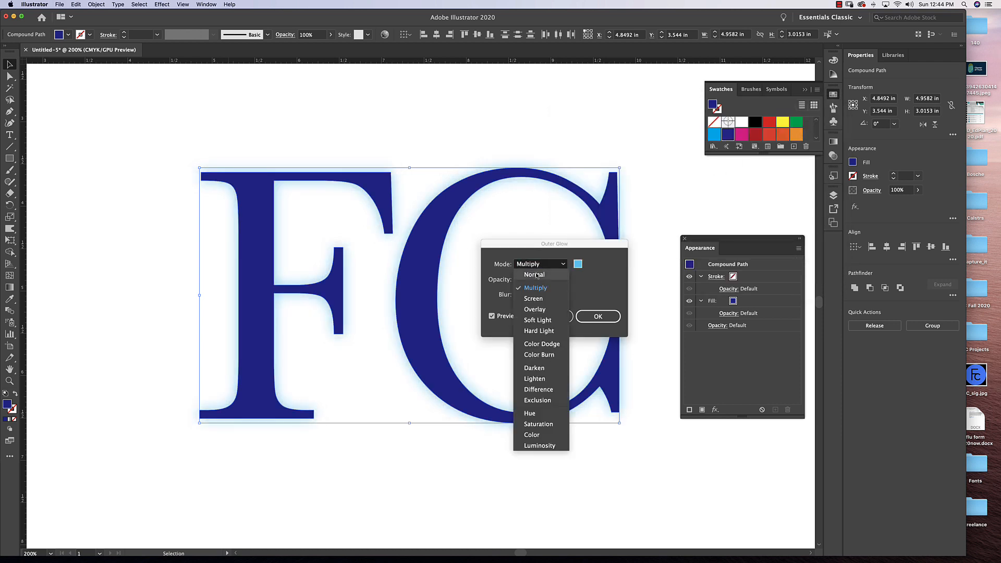
click(535, 281)
click(518, 280)
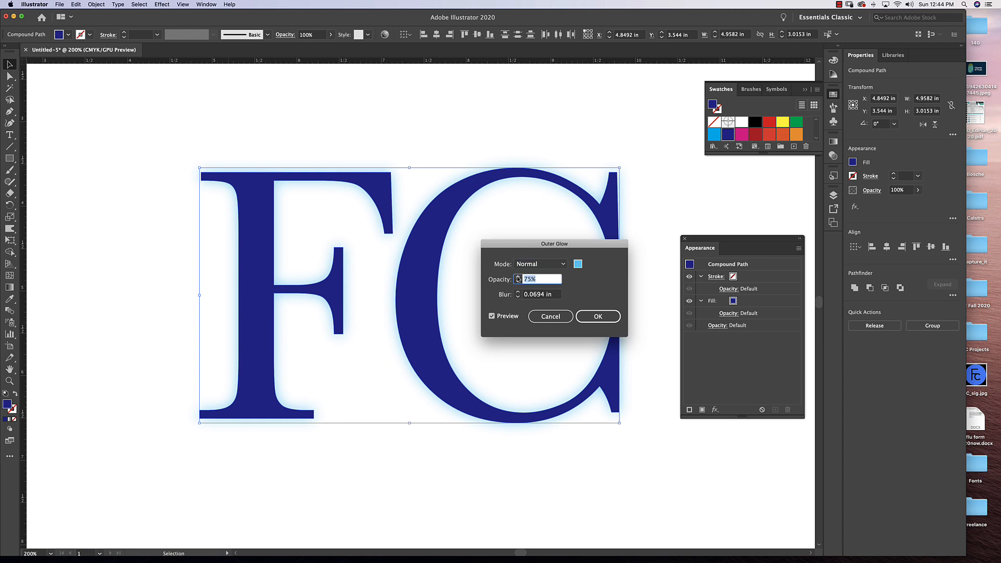
text(100)
key(Tab)
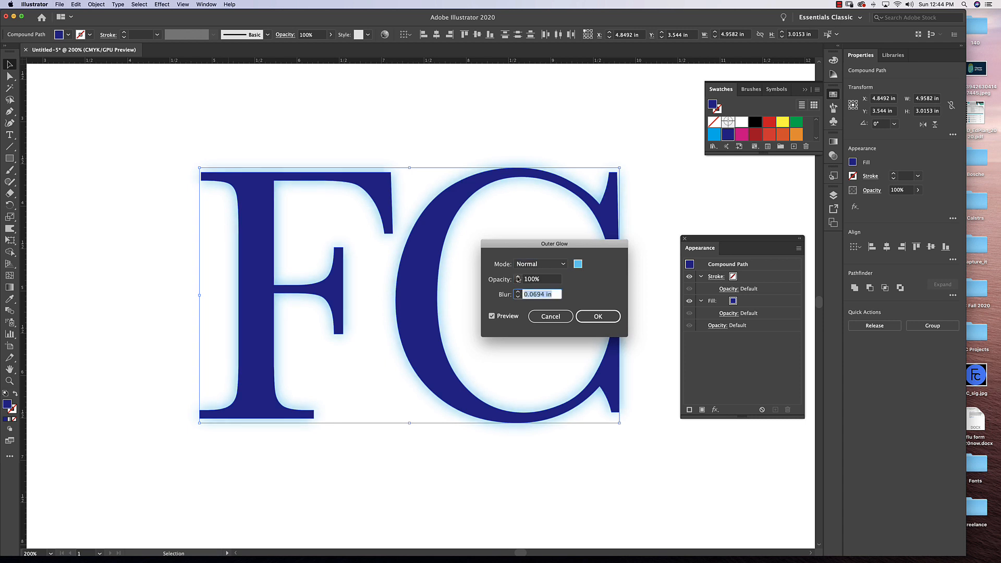
click(599, 317)
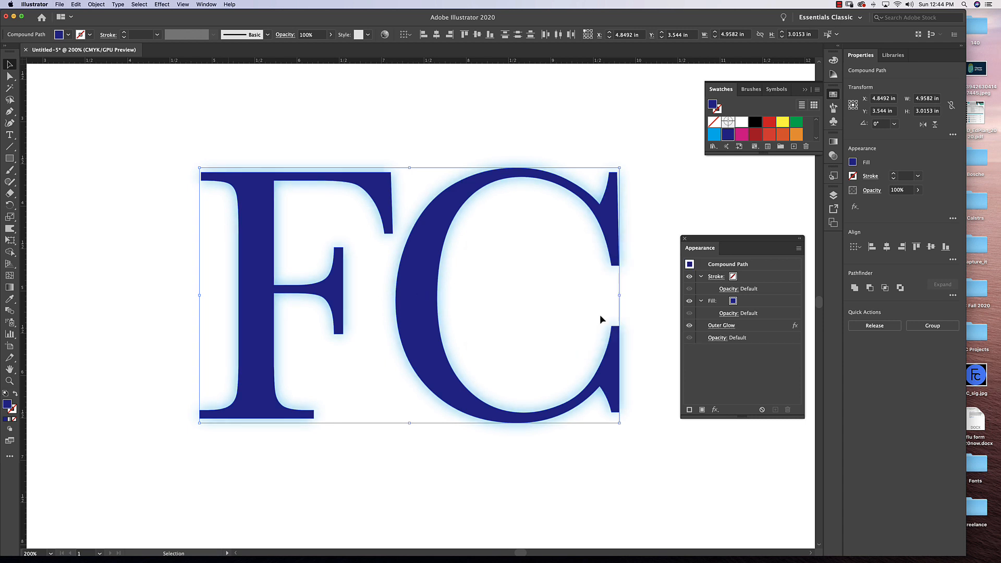